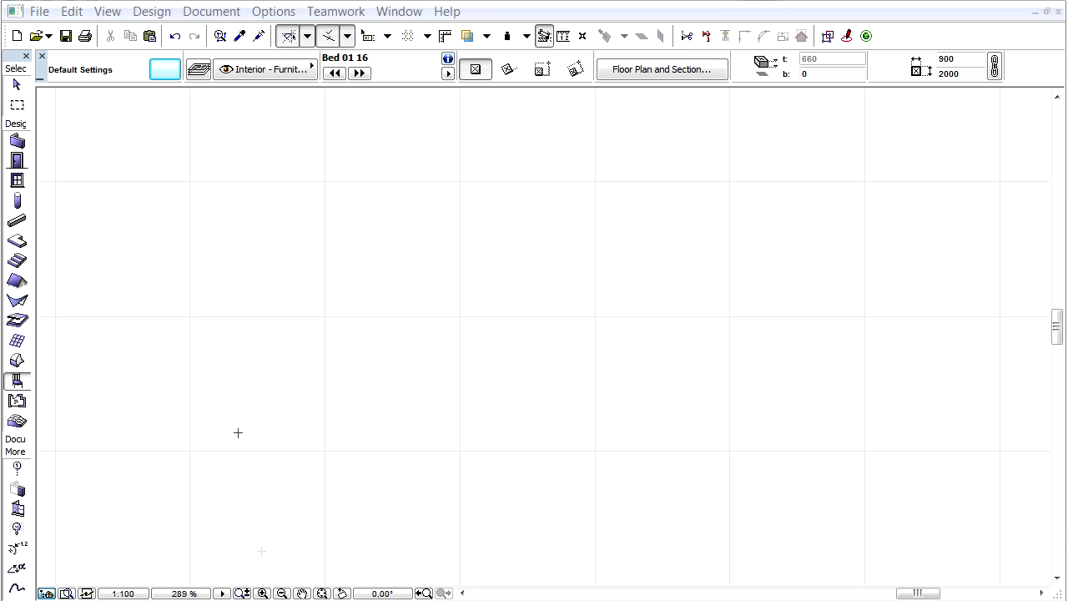
Step: Open Object Default Settings and show the Fences and Railings 16 folder under Building Structures
{"action": "left_click", "coordinate": [164, 69]}
{"action": "left_click", "coordinate": [102, 79]}
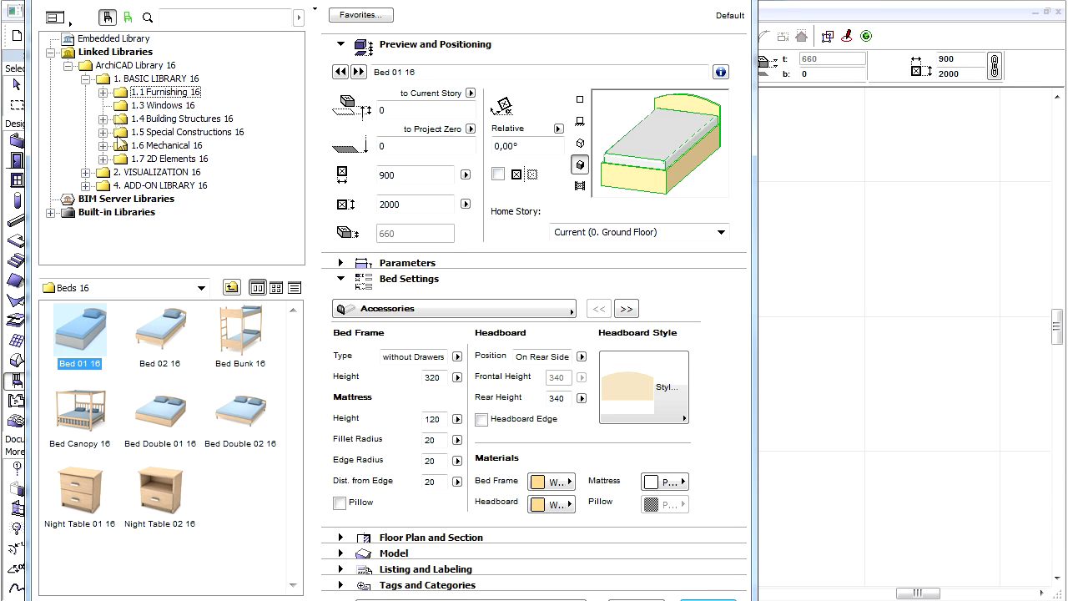
{"action": "left_click", "coordinate": [102, 119]}
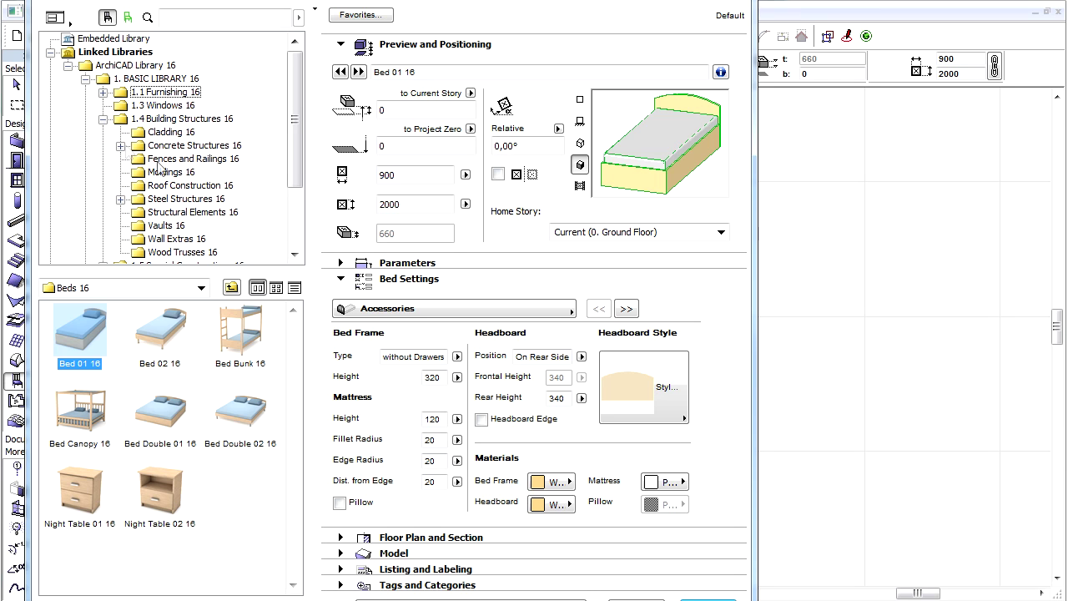
{"action": "left_click", "coordinate": [191, 159]}
Step: Preview the fence and rail objects in turn, ending on Rail Post with Bars 16
{"action": "left_click", "coordinate": [101, 339]}
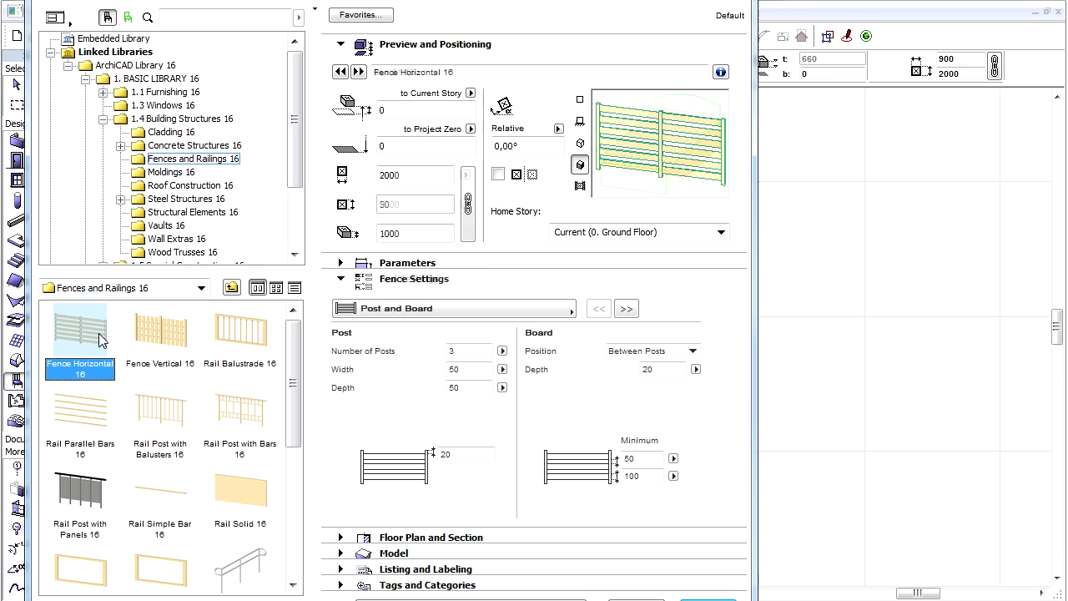
{"action": "left_click", "coordinate": [157, 342]}
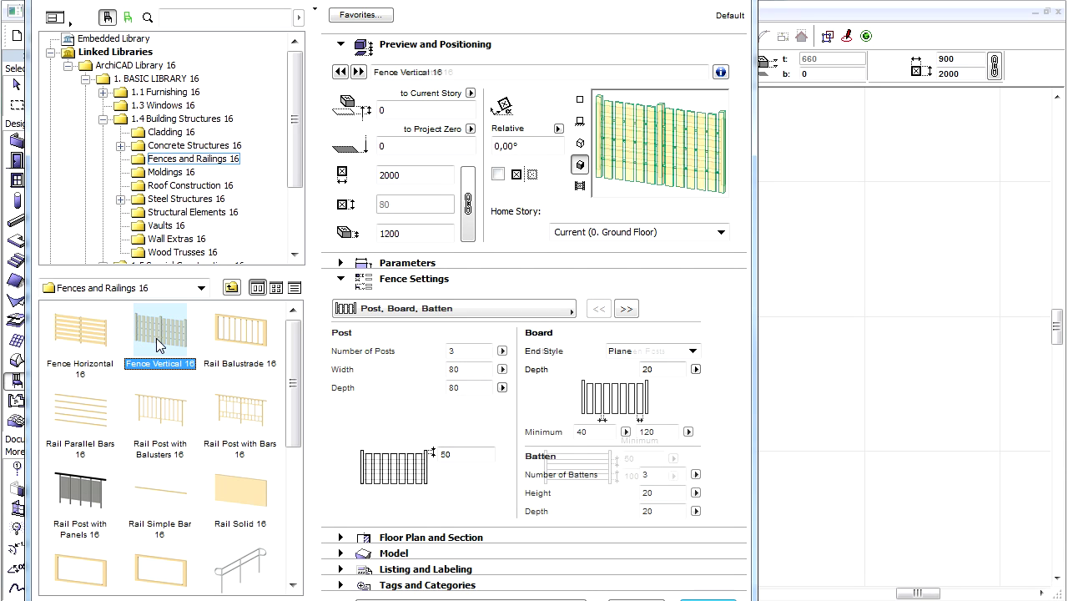
{"action": "left_click", "coordinate": [243, 340]}
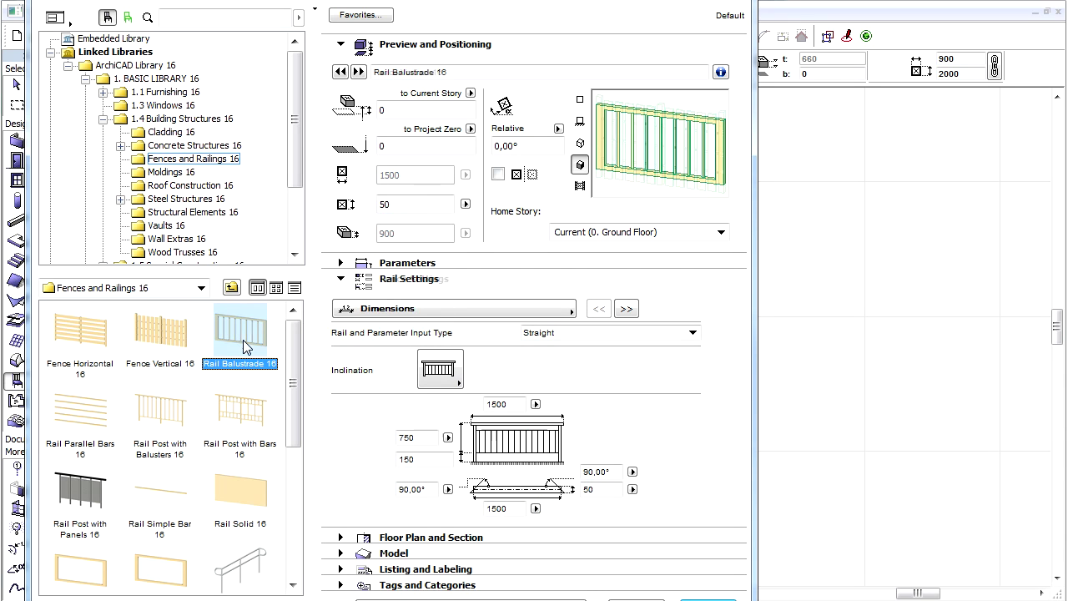
{"action": "left_click", "coordinate": [95, 428]}
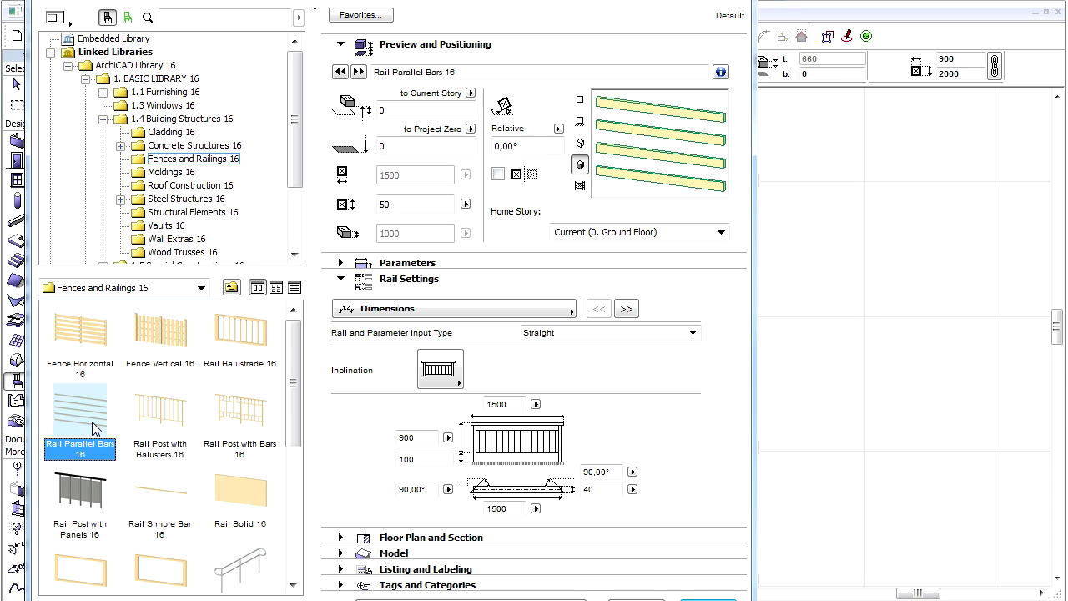
{"action": "left_click", "coordinate": [164, 436]}
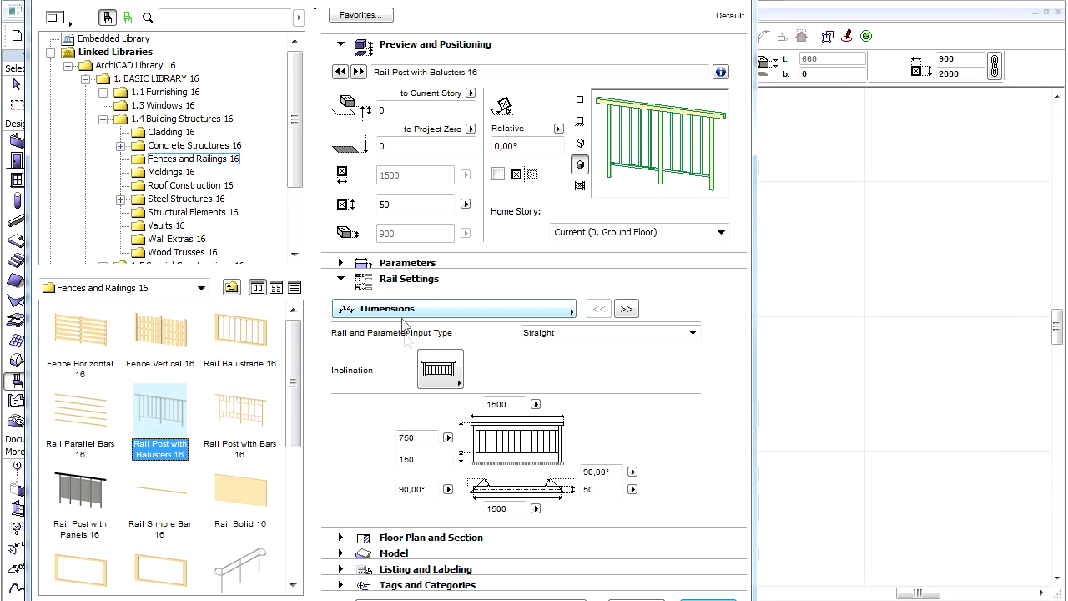
{"action": "left_click", "coordinate": [239, 415]}
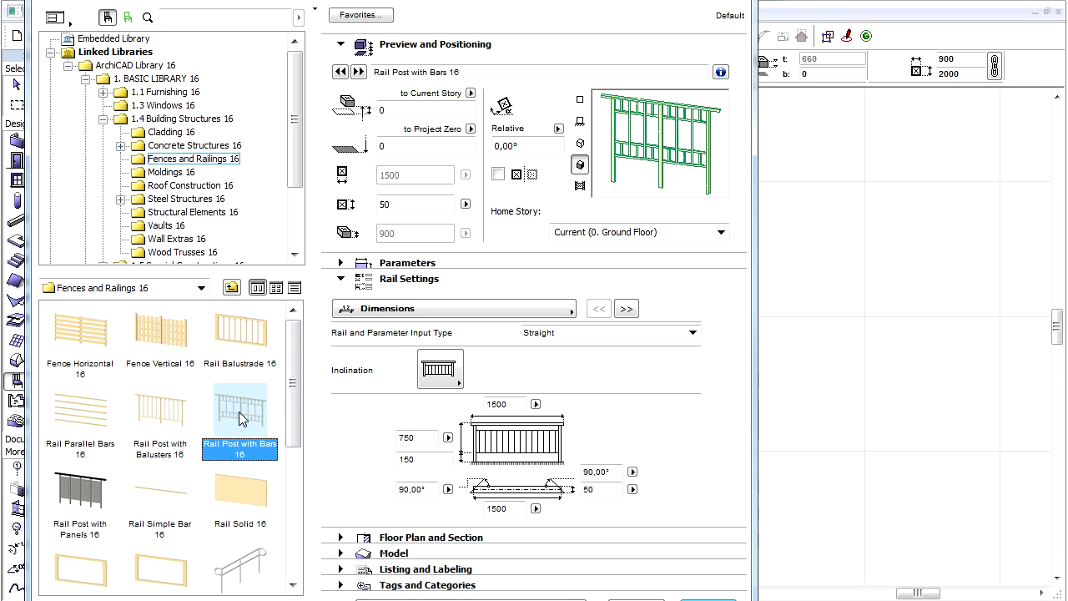
Step: Choose Rail Post with Panels 16, try each rail Input Type, and settle on Straight
{"action": "left_click", "coordinate": [94, 496]}
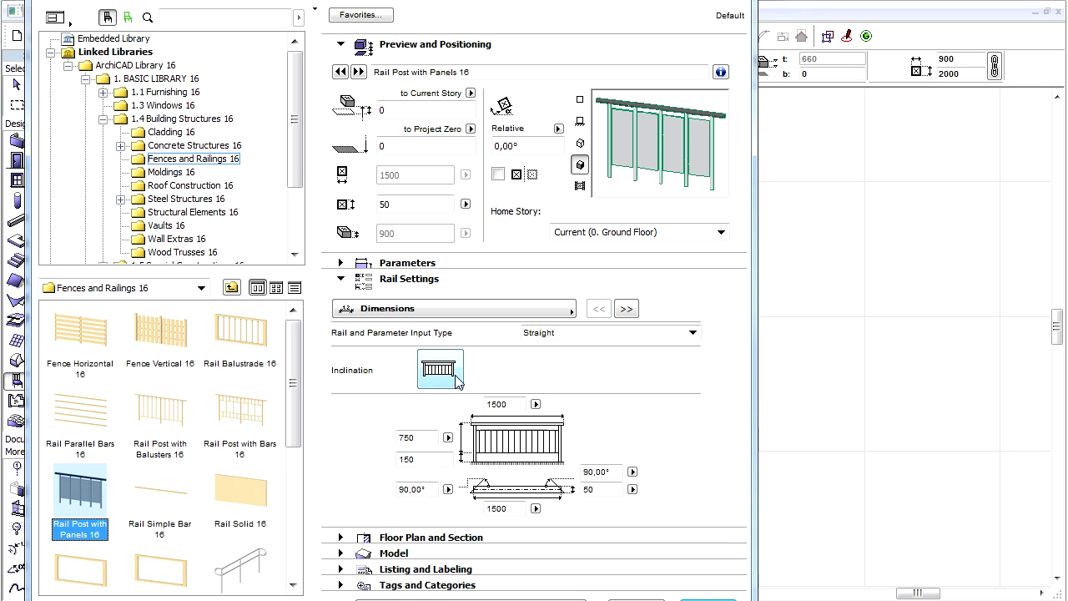
{"action": "left_click", "coordinate": [469, 311]}
{"action": "left_click", "coordinate": [470, 311]}
{"action": "left_click", "coordinate": [691, 333]}
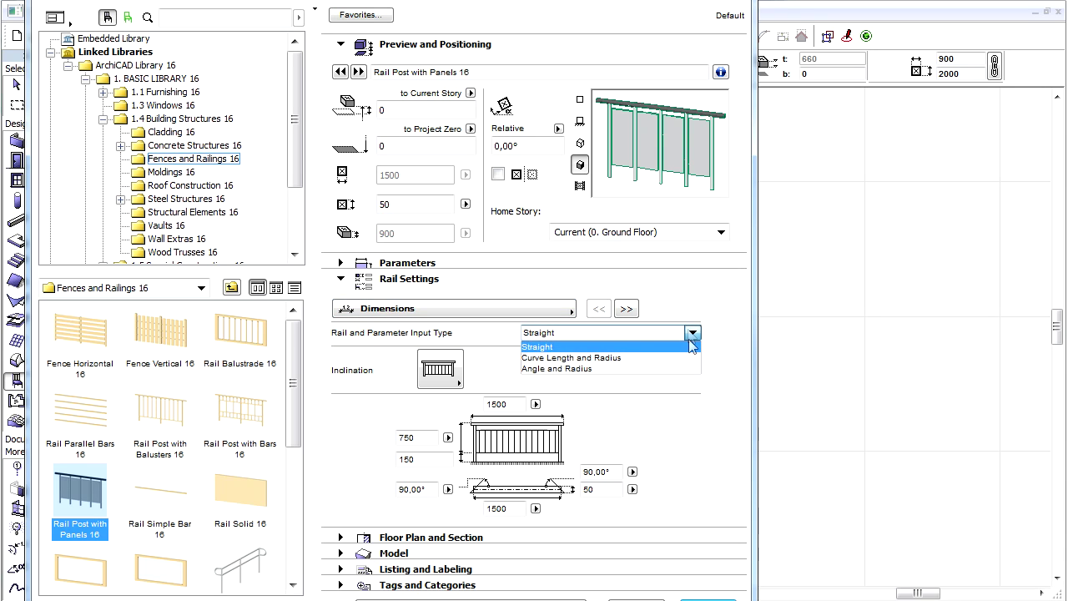
{"action": "left_click", "coordinate": [687, 356]}
{"action": "left_click", "coordinate": [692, 333]}
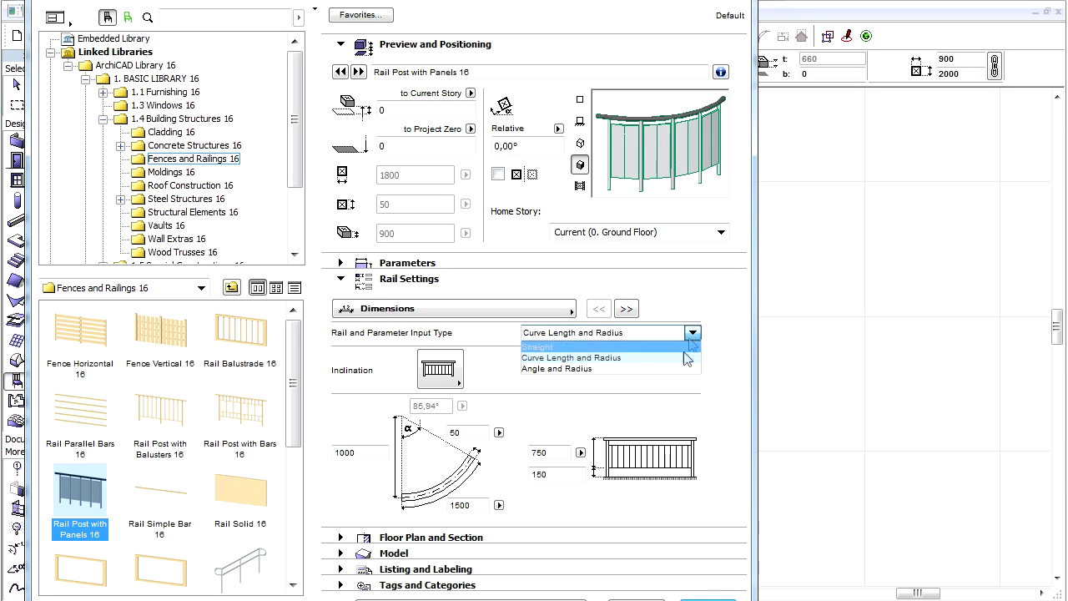
{"action": "left_click", "coordinate": [681, 368]}
{"action": "left_click", "coordinate": [693, 333]}
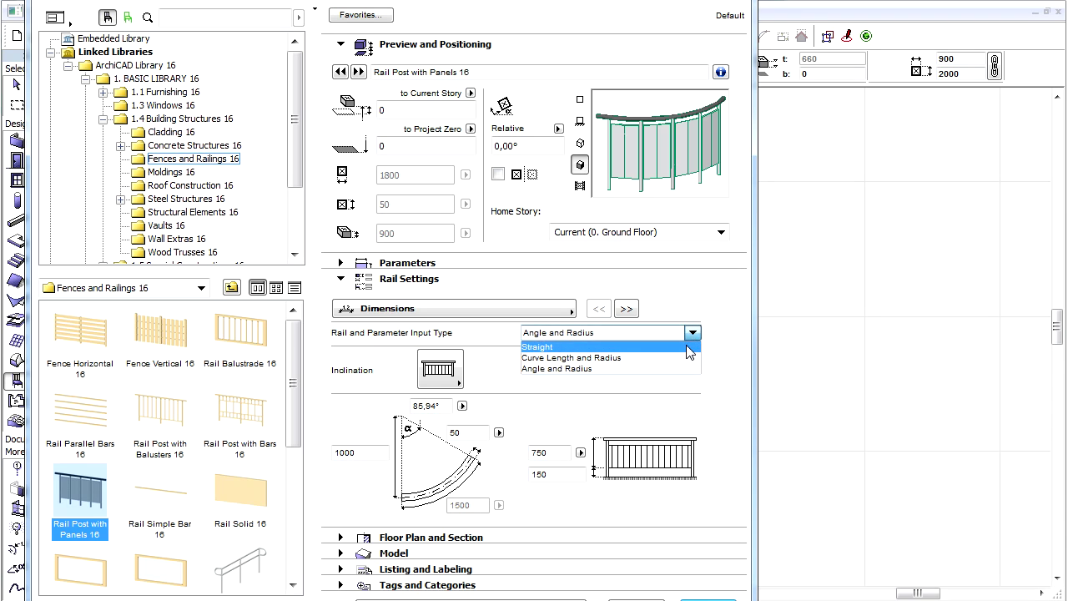
{"action": "left_click", "coordinate": [538, 346]}
Step: Set Inclination to Vertical, make handrail and posts rectangular, then review the fill settings
{"action": "left_click", "coordinate": [451, 382]}
{"action": "left_click", "coordinate": [517, 389]}
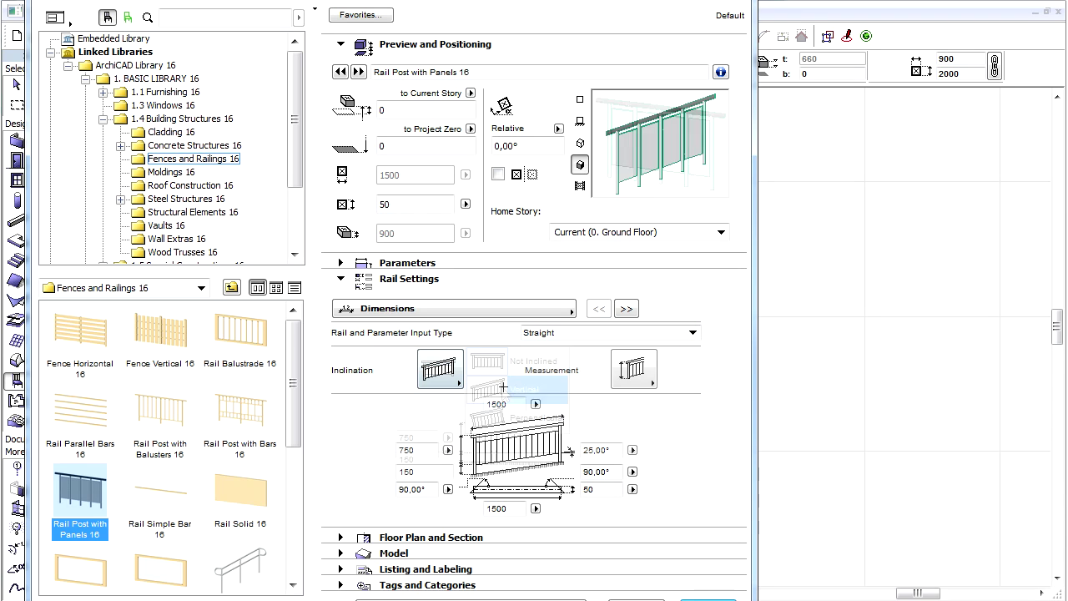
{"action": "left_click", "coordinate": [626, 310]}
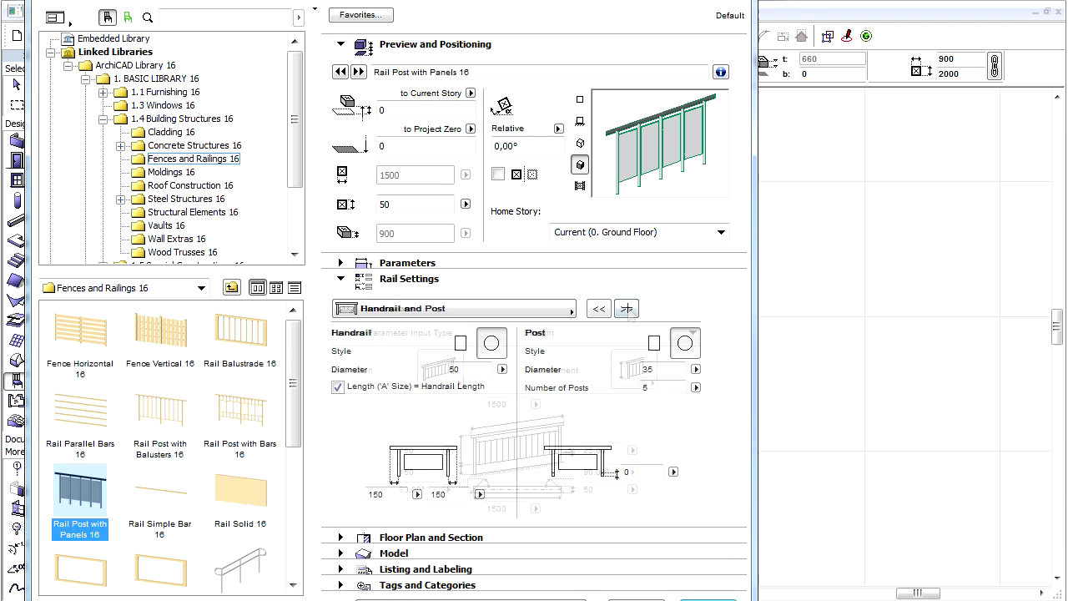
{"action": "left_click", "coordinate": [463, 347]}
{"action": "left_click", "coordinate": [648, 346]}
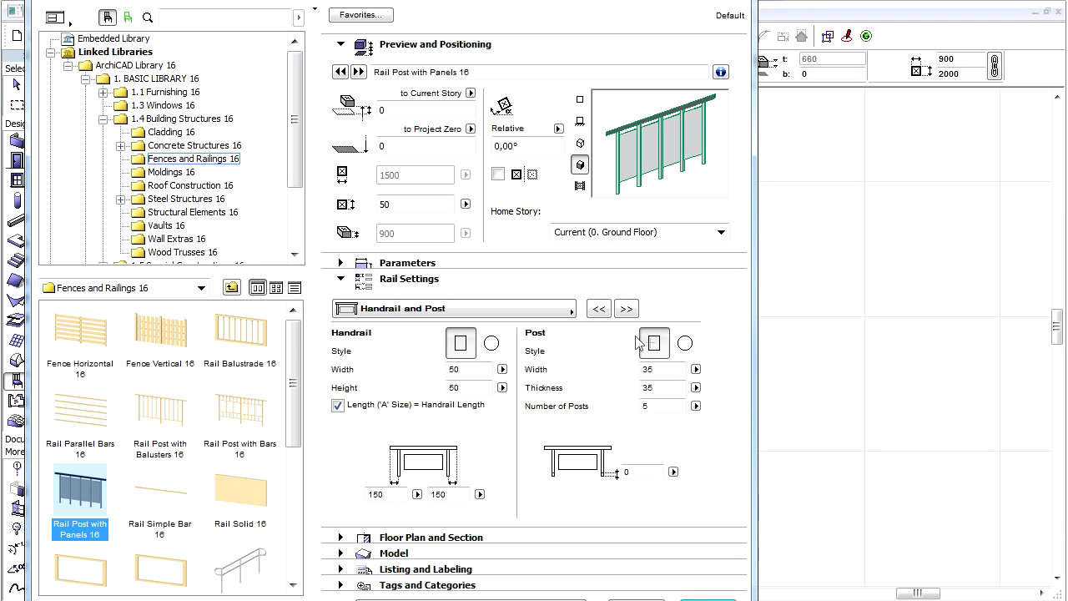
{"action": "left_click", "coordinate": [624, 309]}
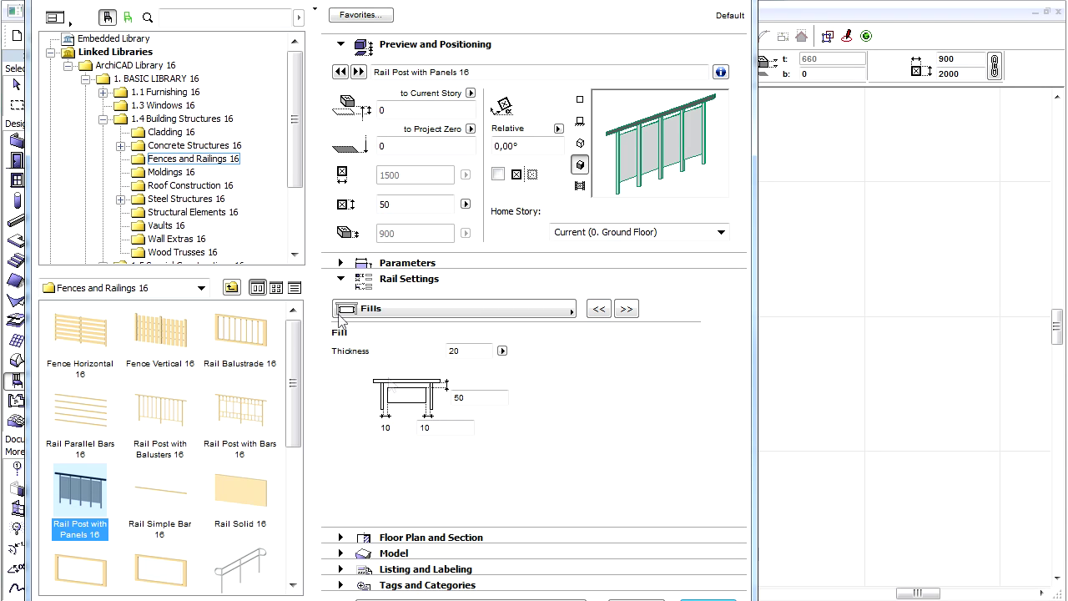
{"action": "scroll", "coordinate": [298, 157], "scroll_direction": "down", "scroll_amount": 3}
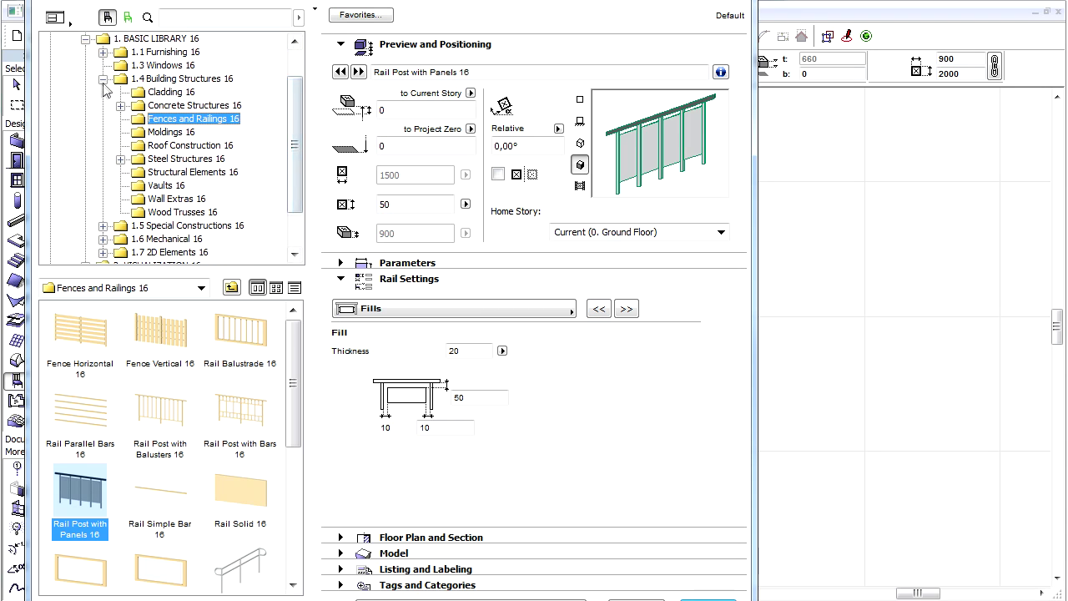
Step: Select Couple 1 Contour 16 from People Symbols 16 in the 2D Elements folder
{"action": "left_click", "coordinate": [103, 78]}
{"action": "left_click", "coordinate": [104, 163]}
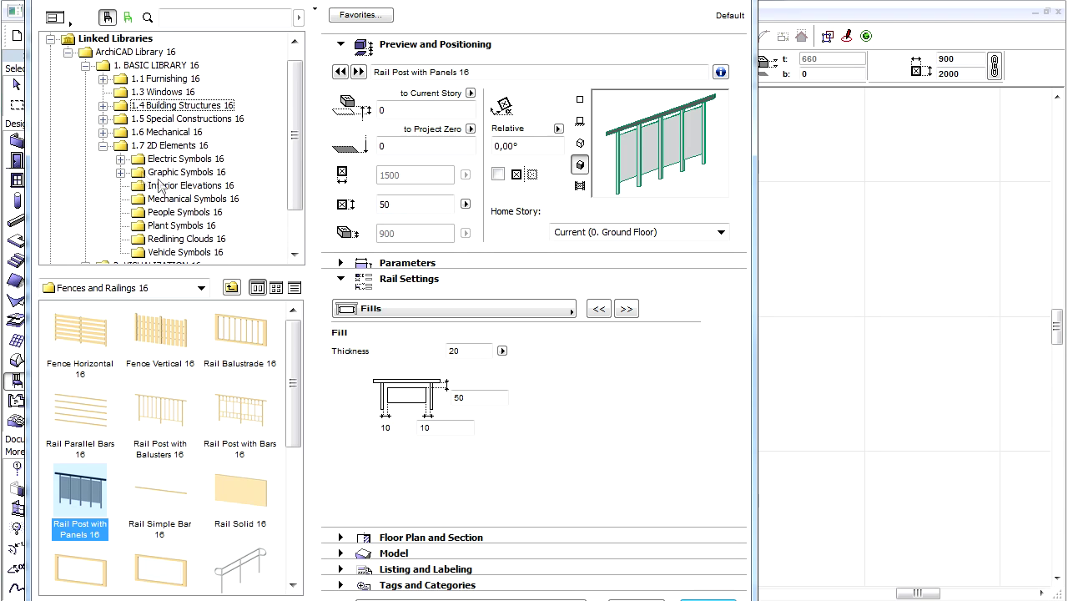
{"action": "left_click", "coordinate": [208, 212]}
{"action": "left_click", "coordinate": [80, 334]}
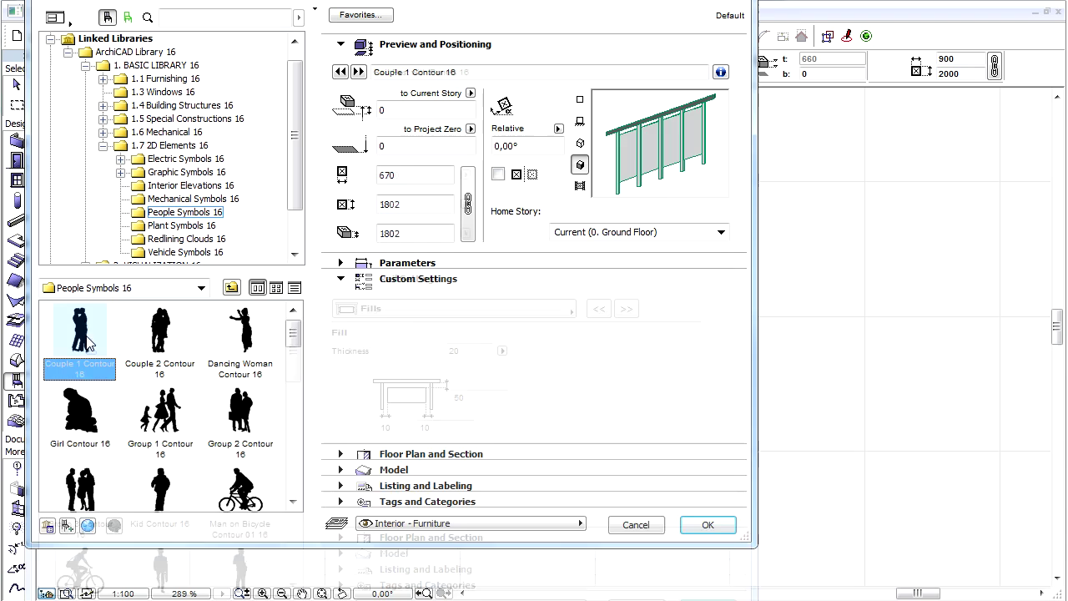
Step: Check the View type parameter and keep it set to Automatic
{"action": "left_click", "coordinate": [431, 263]}
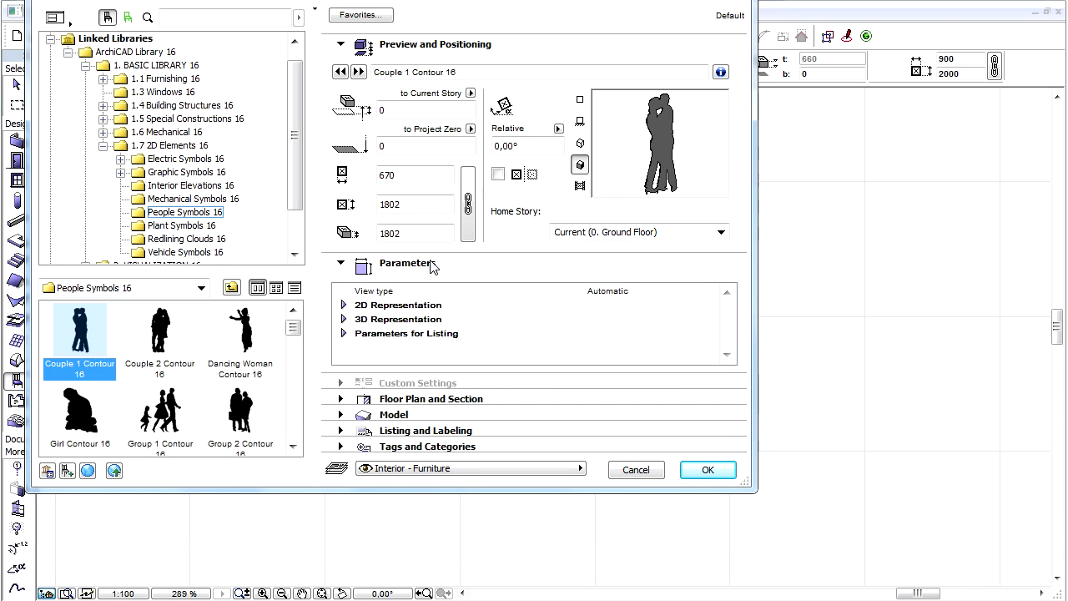
{"action": "left_click", "coordinate": [659, 293]}
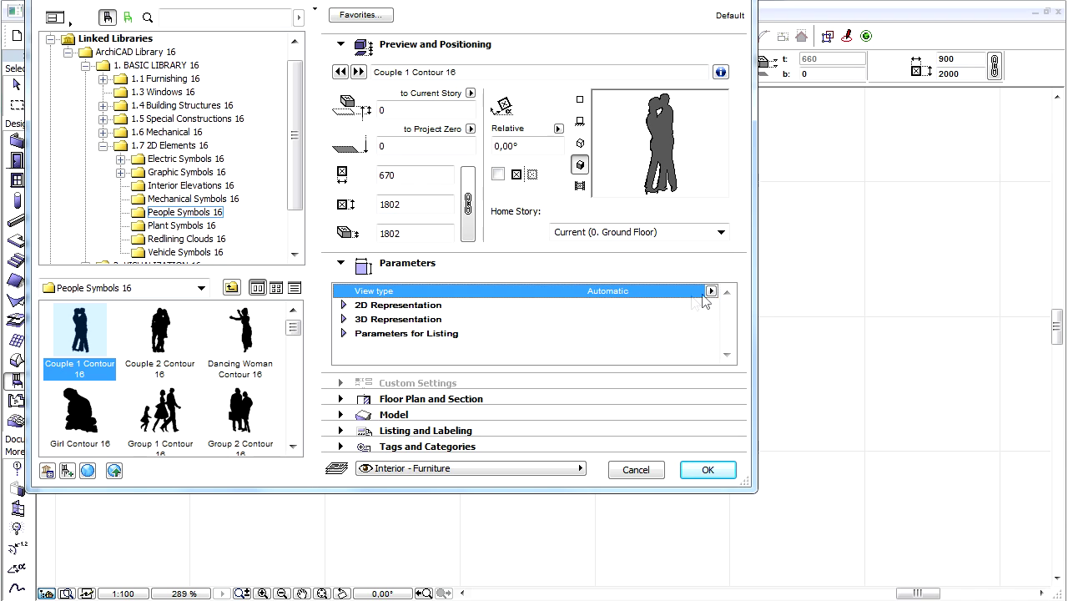
{"action": "left_click", "coordinate": [711, 292]}
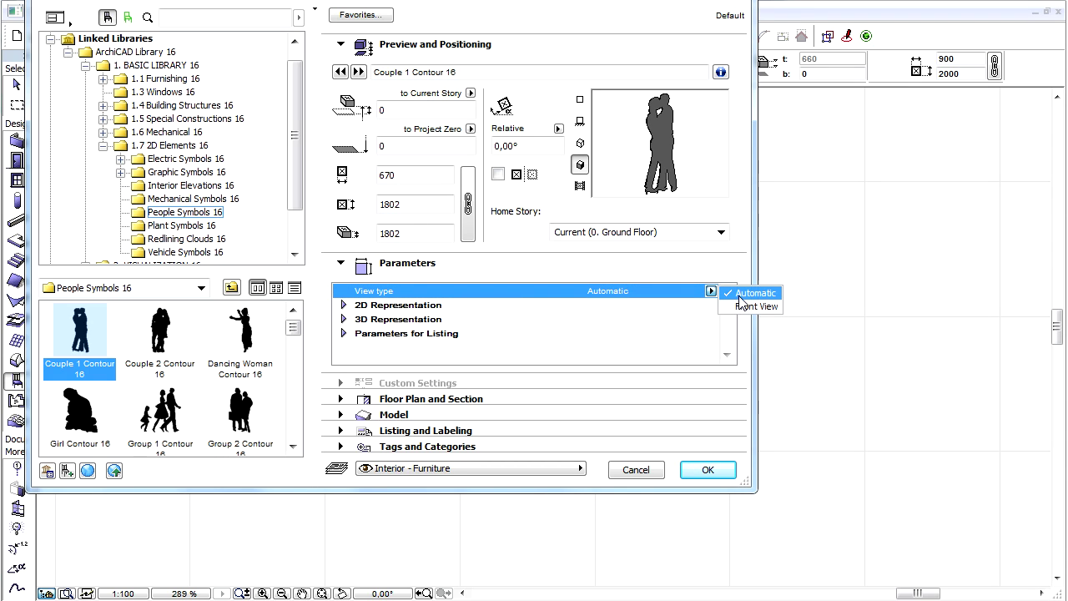
{"action": "left_click", "coordinate": [740, 298]}
Step: Place the Couple 1 Contour silhouette on the section's ground floor line, then switch to the floor plan
{"action": "left_click", "coordinate": [711, 470]}
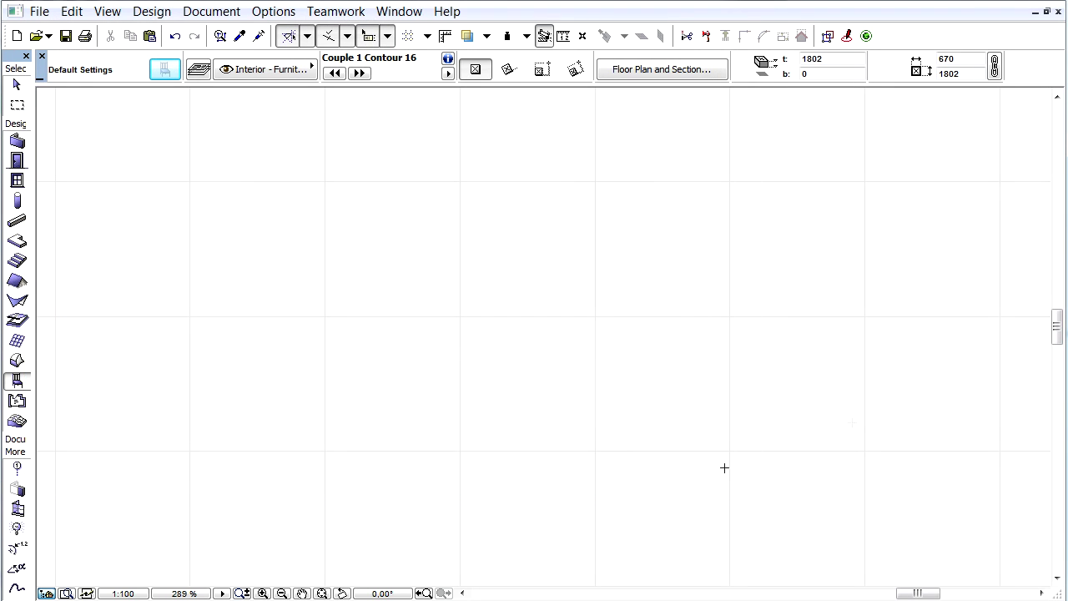
{"action": "scroll", "coordinate": [506, 477], "scroll_direction": "down", "scroll_amount": 3}
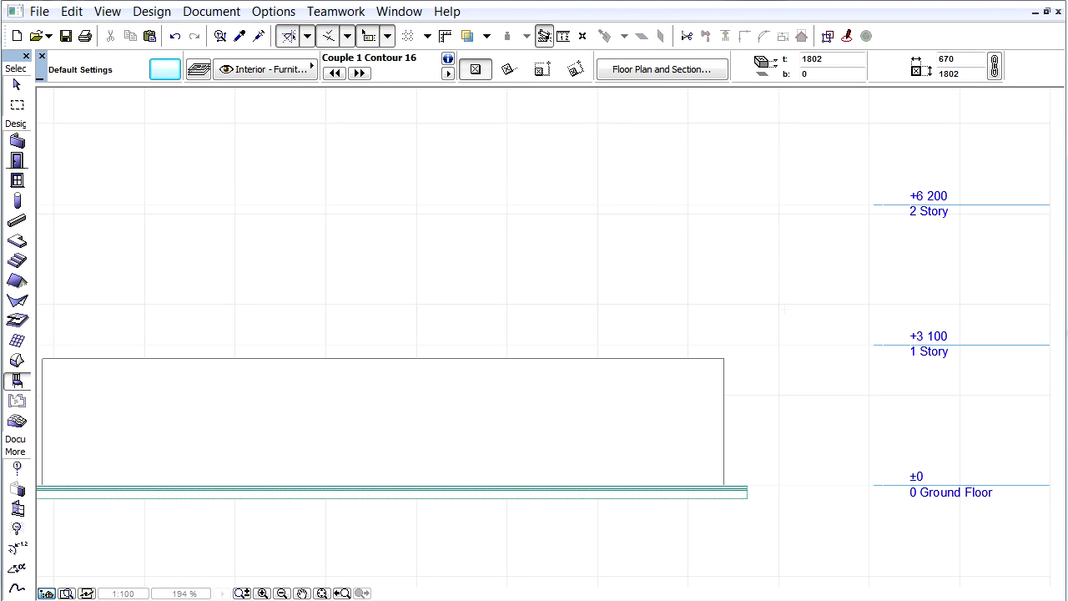
{"action": "left_click", "coordinate": [511, 481]}
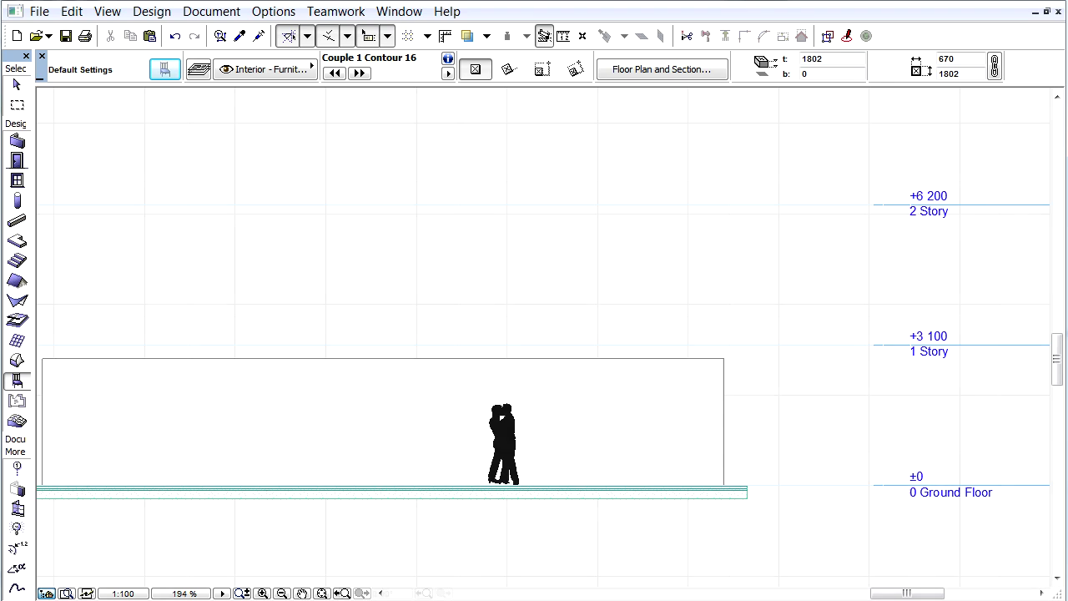
{"action": "key", "text": "F2"}
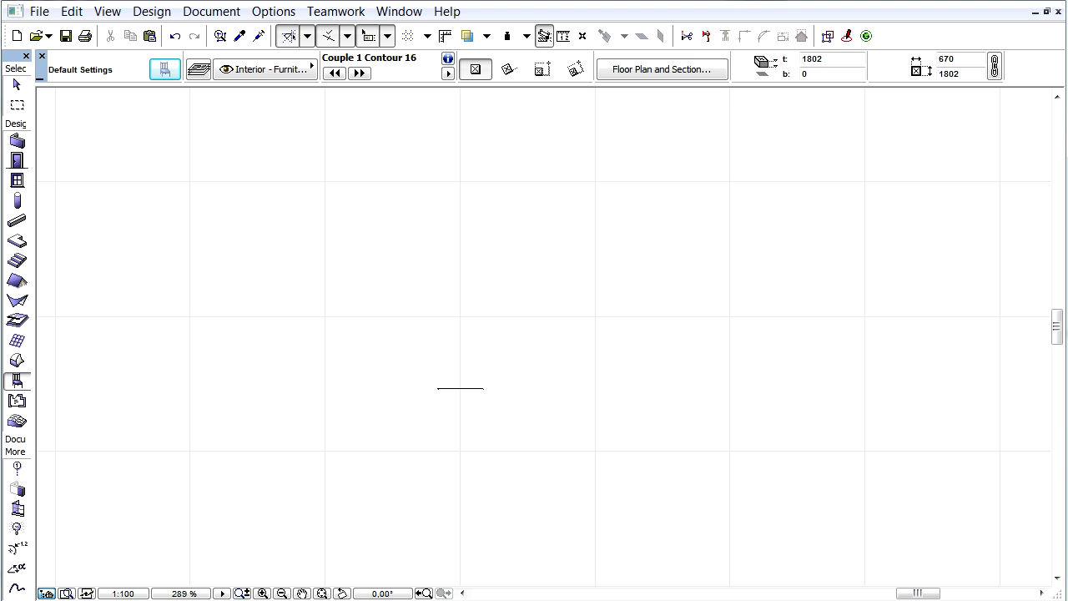
Step: In the 3D view, place a couple and a Couple 2 Contour 16 silhouette, then show the section
{"action": "key", "text": "F3"}
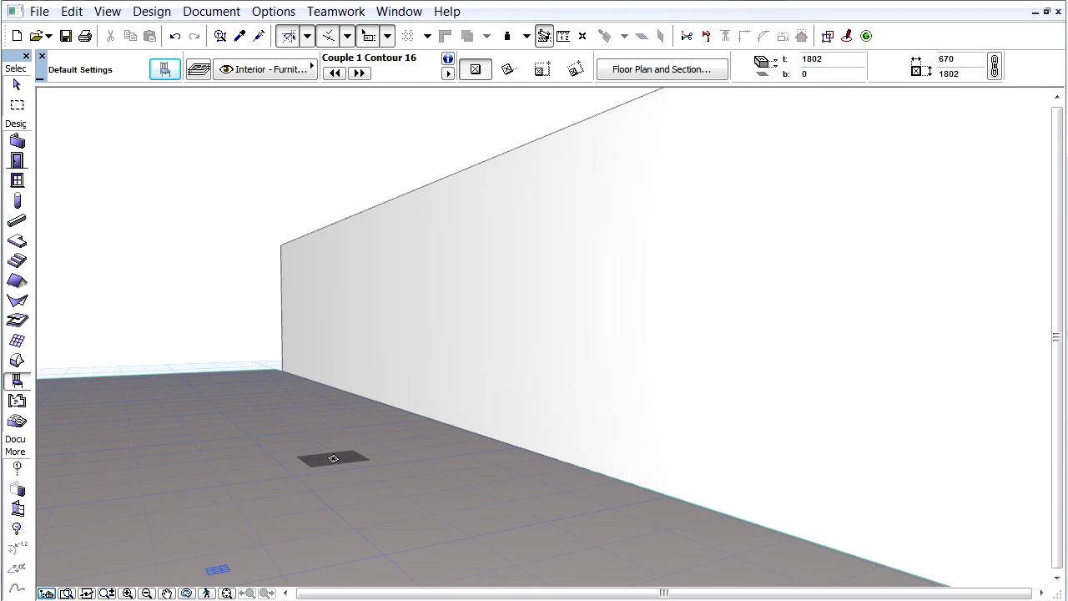
{"action": "left_click", "coordinate": [333, 458]}
{"action": "left_click", "coordinate": [359, 73]}
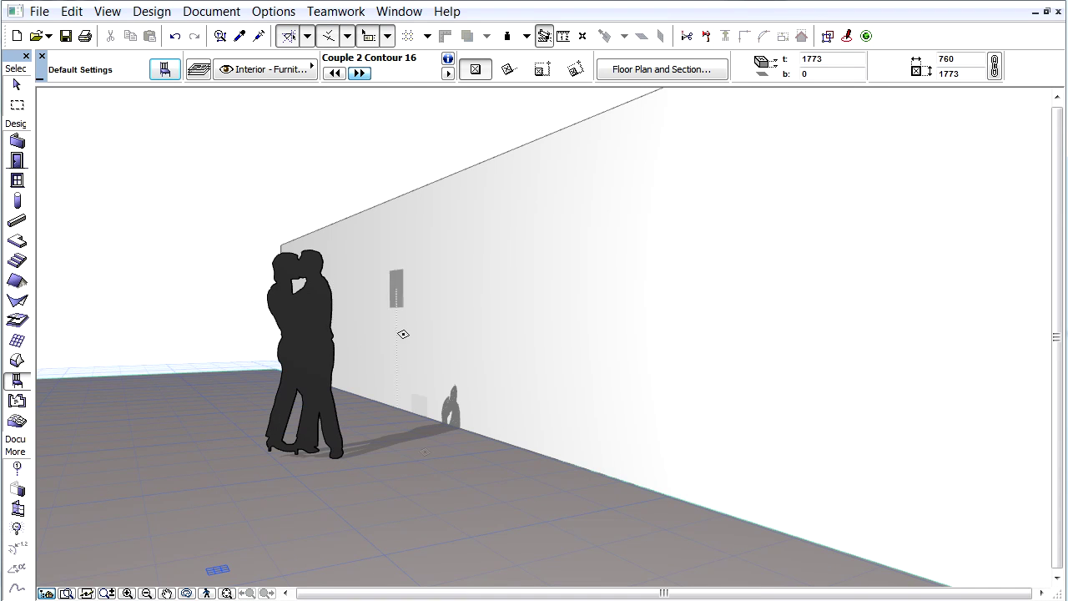
{"action": "left_click", "coordinate": [469, 514]}
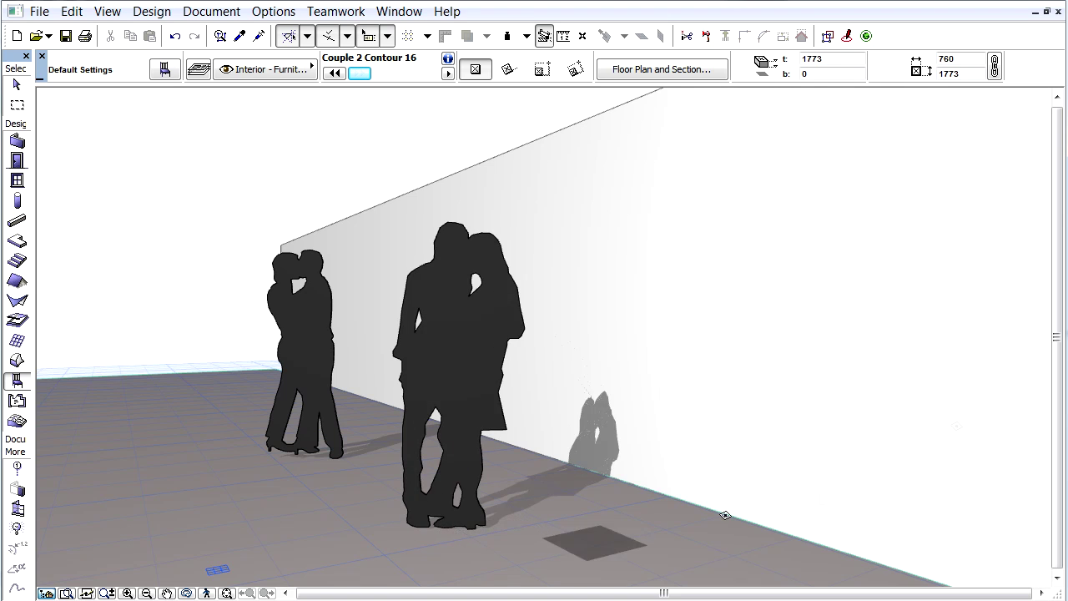
{"action": "key", "text": "F2"}
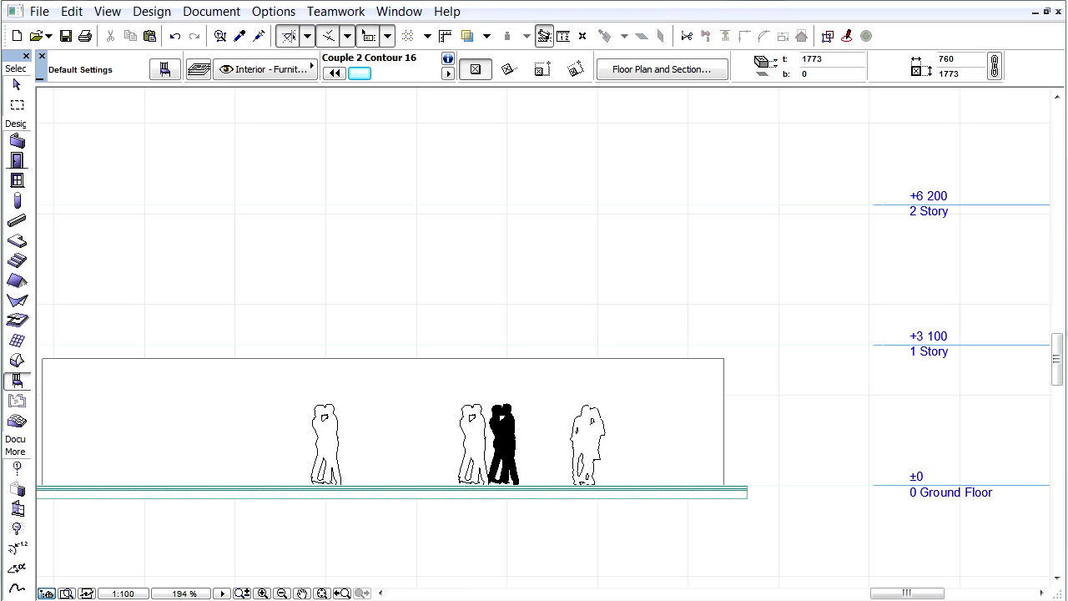
Step: From the floor plan, choose Coordinate Dimension 16 in Graphic Symbols > Signs 16
{"action": "key", "text": "F2"}
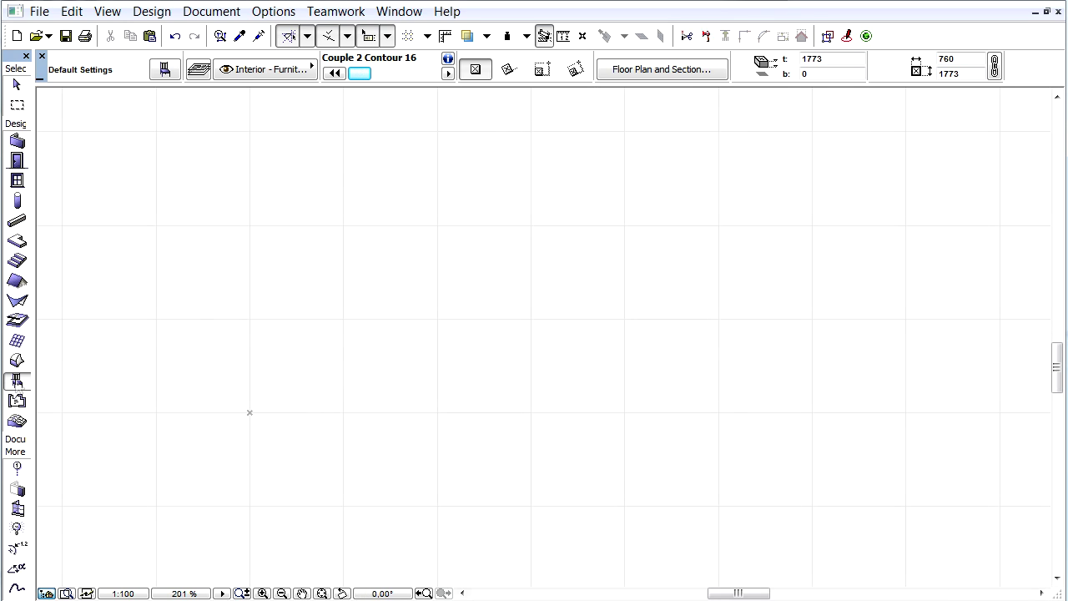
{"action": "key", "text": "ctrl+t"}
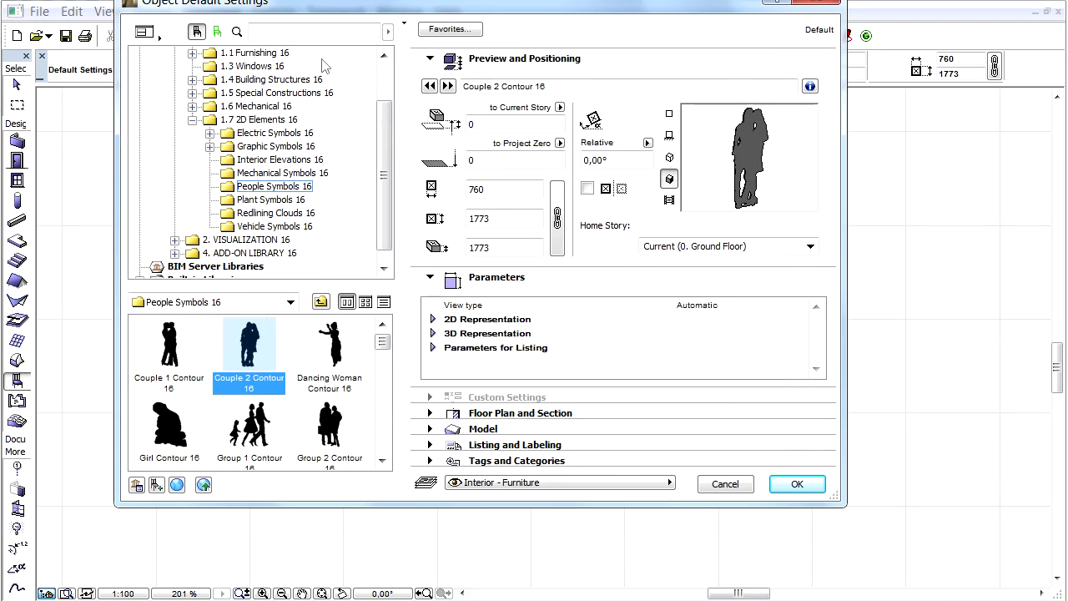
{"action": "left_click", "coordinate": [209, 146]}
{"action": "left_click", "coordinate": [271, 173]}
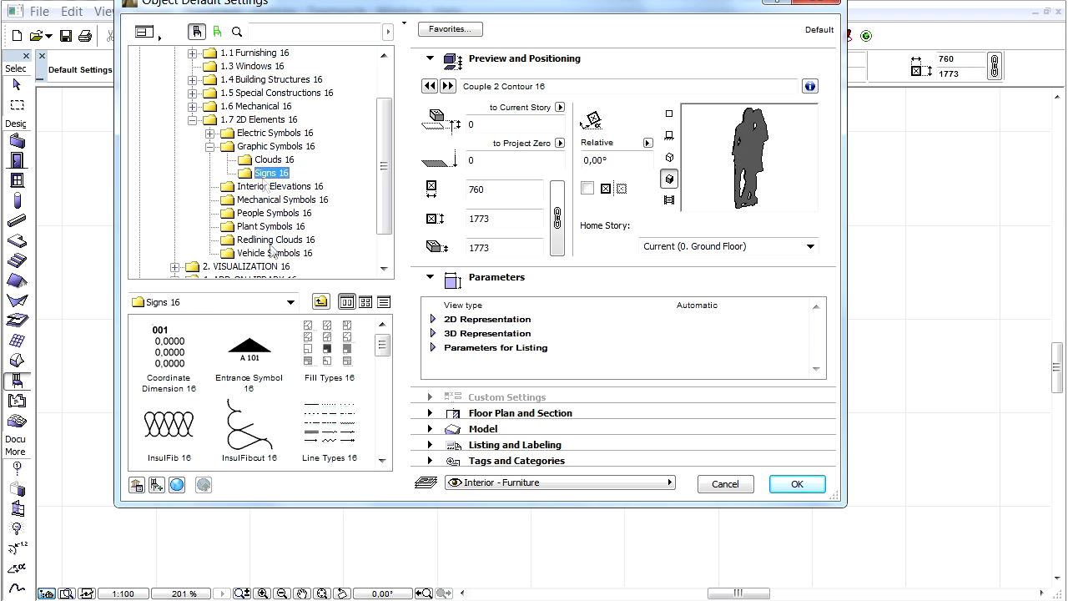
{"action": "left_click", "coordinate": [176, 359]}
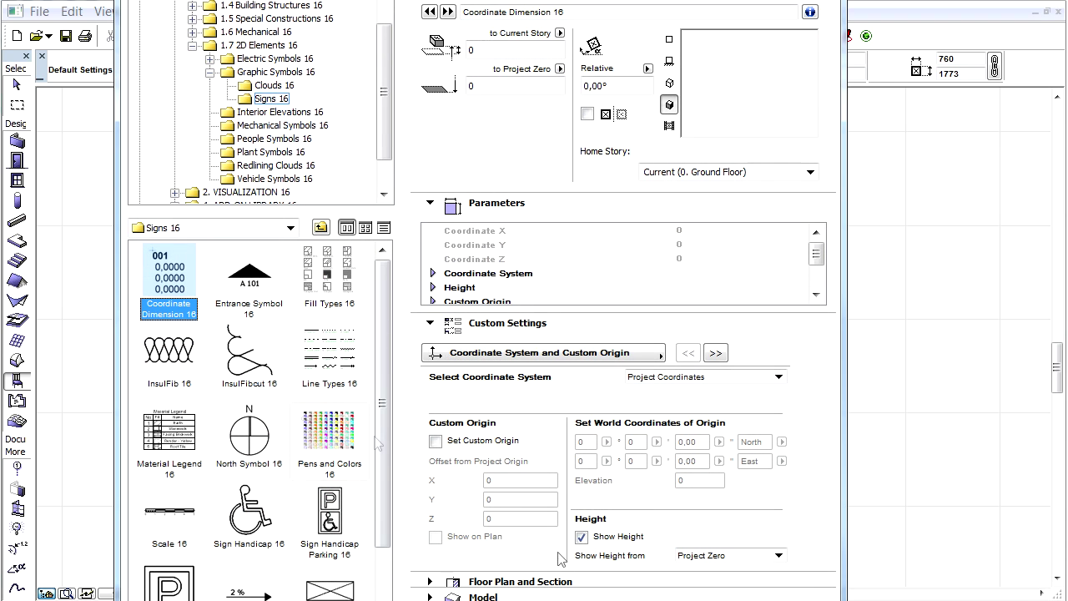
Step: Keep Project Coordinates, set a custom origin with X offset 5000, and show it on plan
{"action": "left_click", "coordinate": [699, 378]}
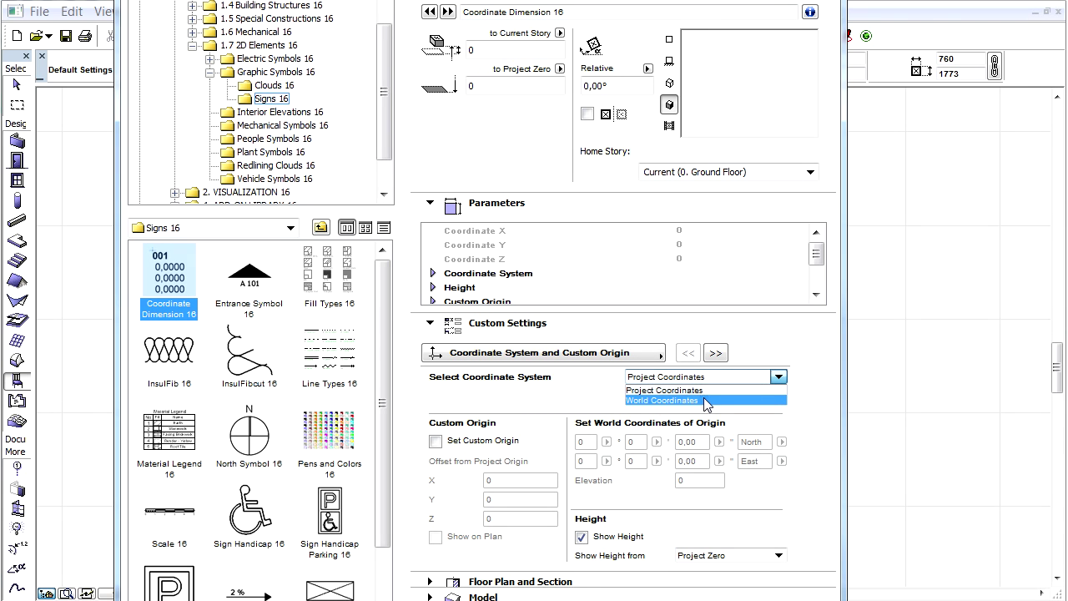
{"action": "left_click", "coordinate": [703, 399]}
{"action": "left_click", "coordinate": [778, 377]}
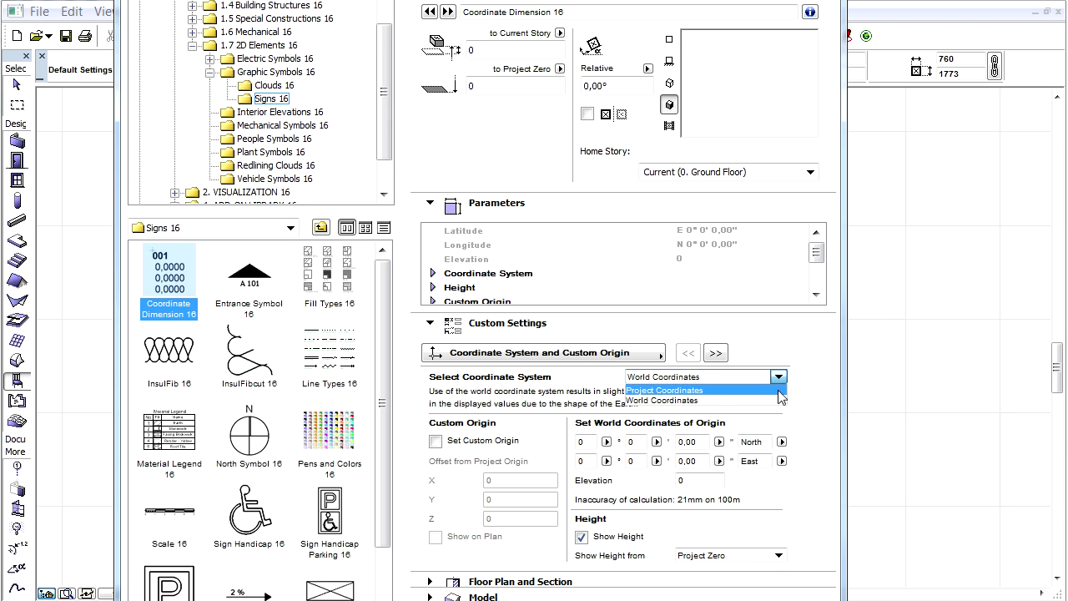
{"action": "left_click", "coordinate": [778, 389]}
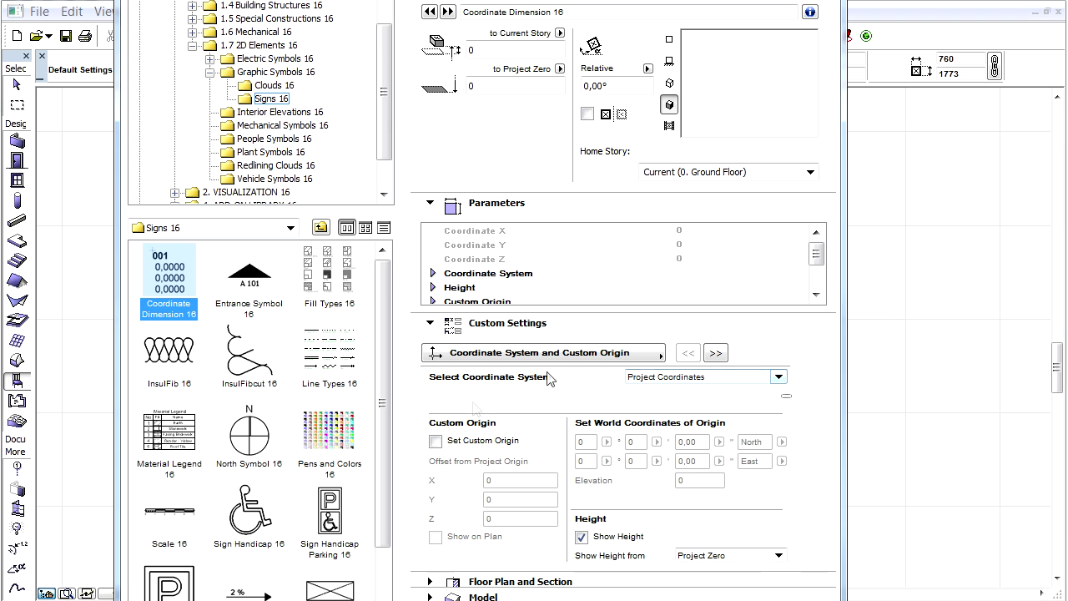
{"action": "left_click", "coordinate": [436, 442]}
{"action": "left_click", "coordinate": [528, 480]}
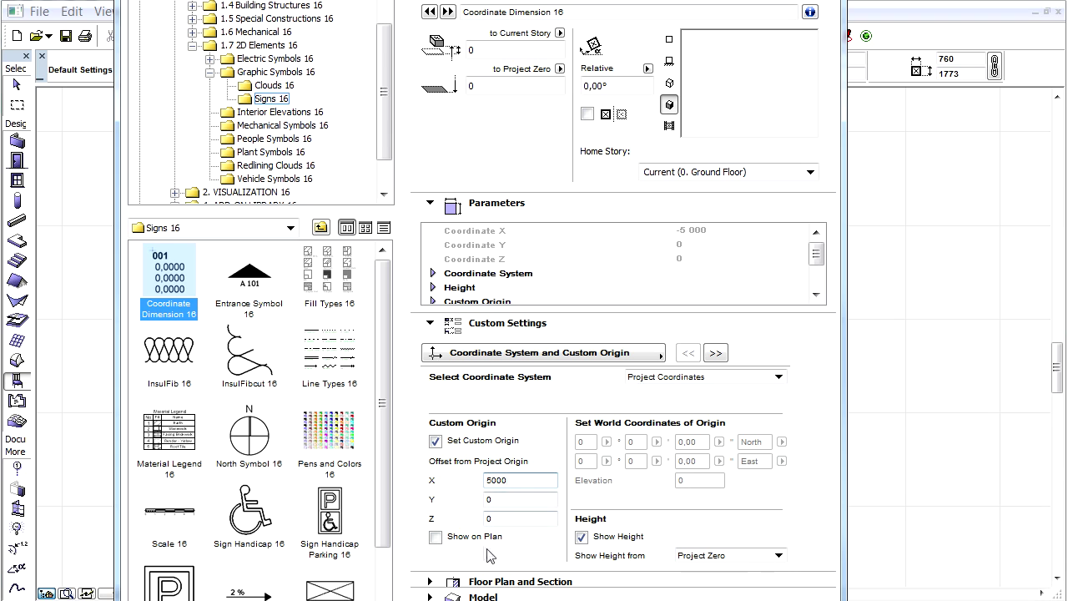
{"action": "left_click", "coordinate": [436, 537]}
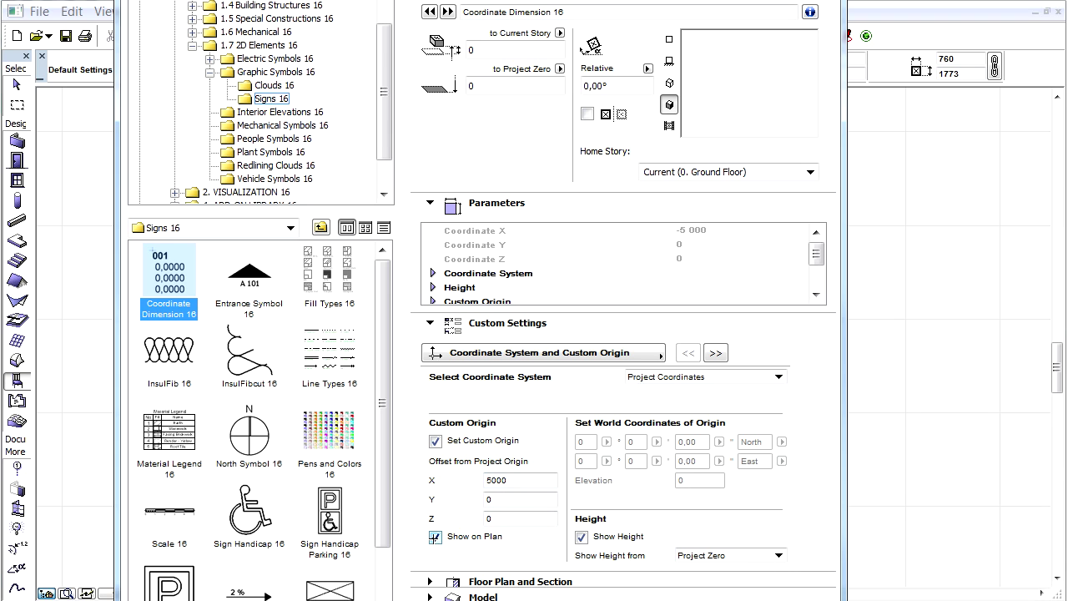
{"action": "left_click_drag", "start_coordinate": [584, 3], "coordinate": [517, 0]}
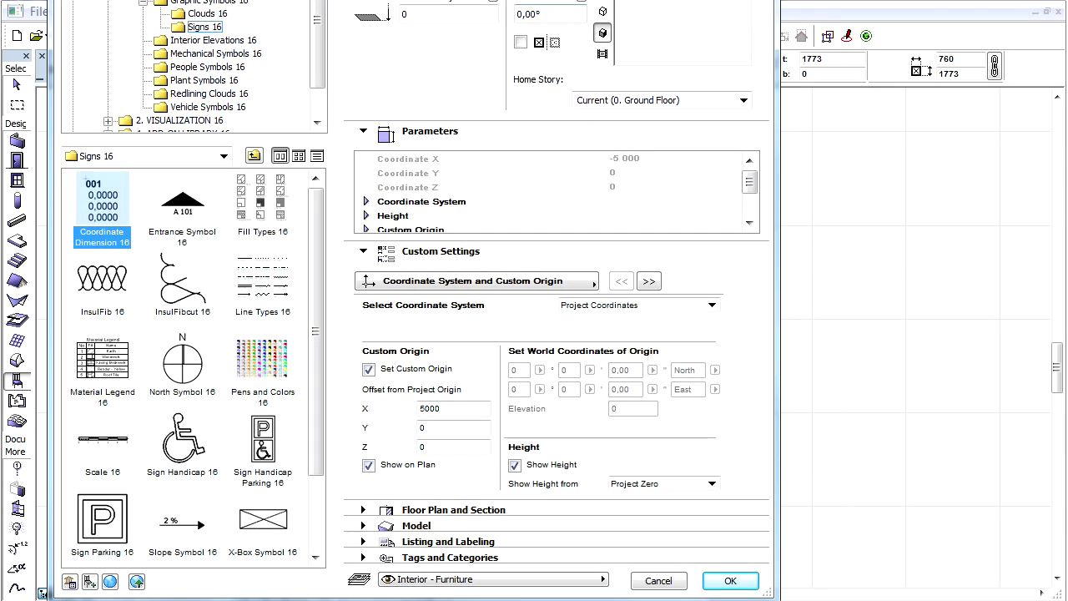
Step: Accept the settings and place the coordinate dimension marker on the floor plan
{"action": "left_click", "coordinate": [751, 583]}
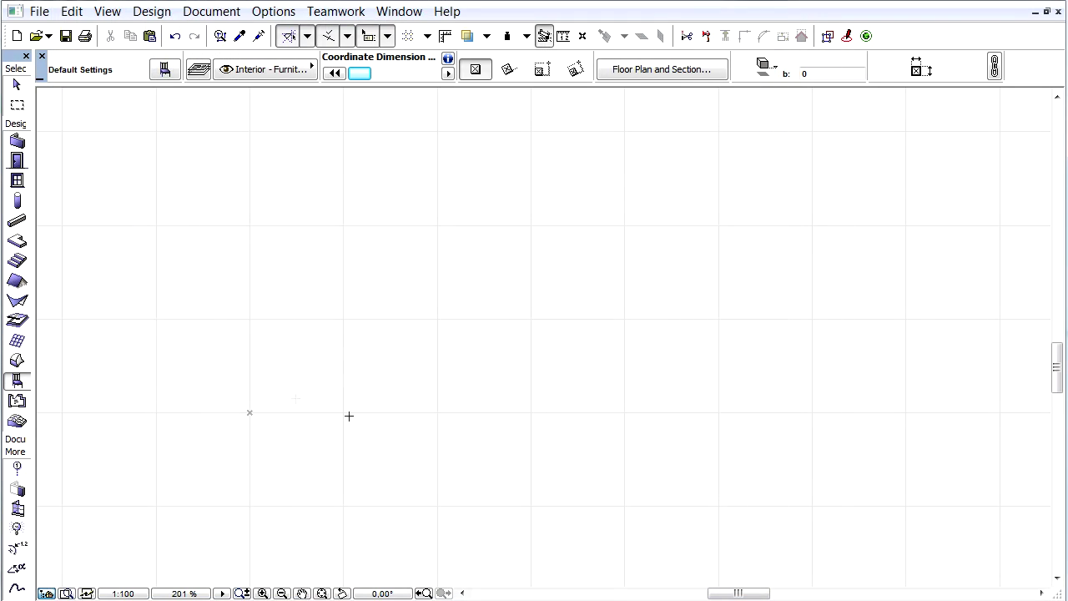
{"action": "left_click", "coordinate": [250, 410]}
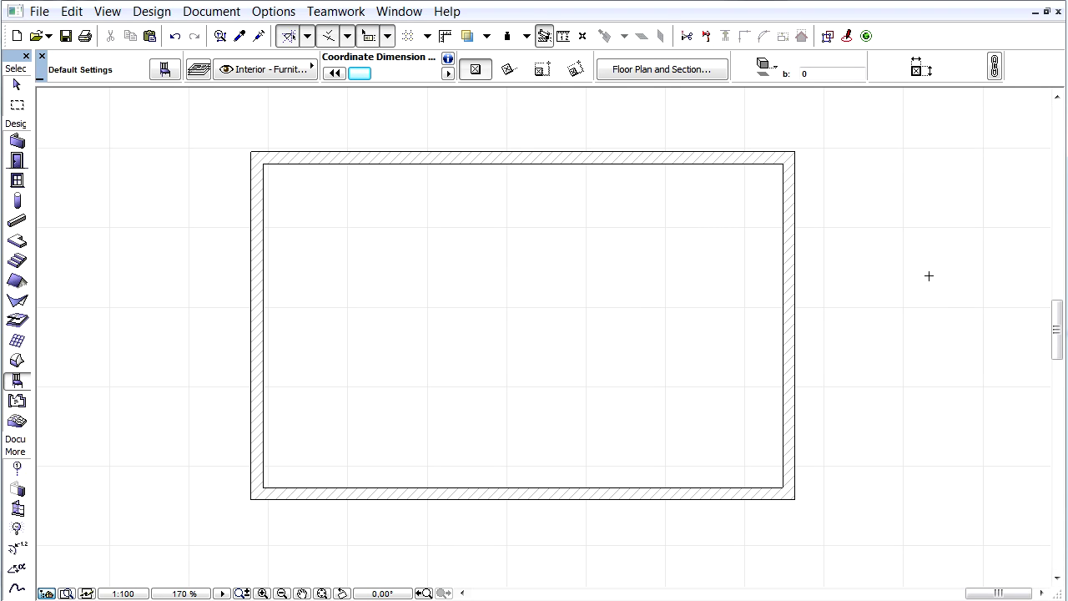
Step: Create an Office zone filling the walled room, then select it and open its settings
{"action": "left_click", "coordinate": [17, 401]}
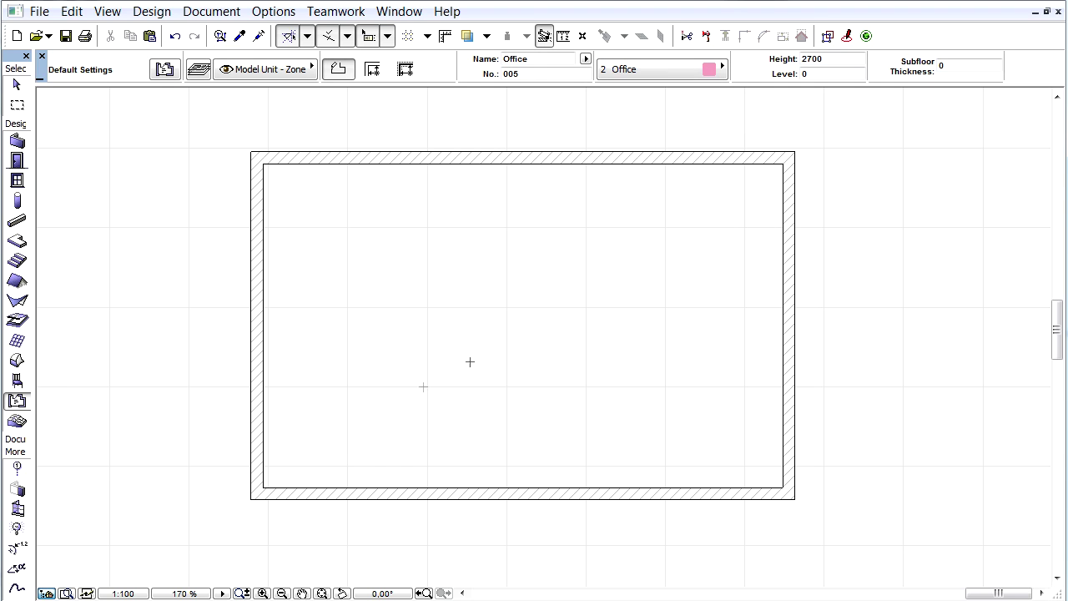
{"action": "left_click", "coordinate": [529, 313]}
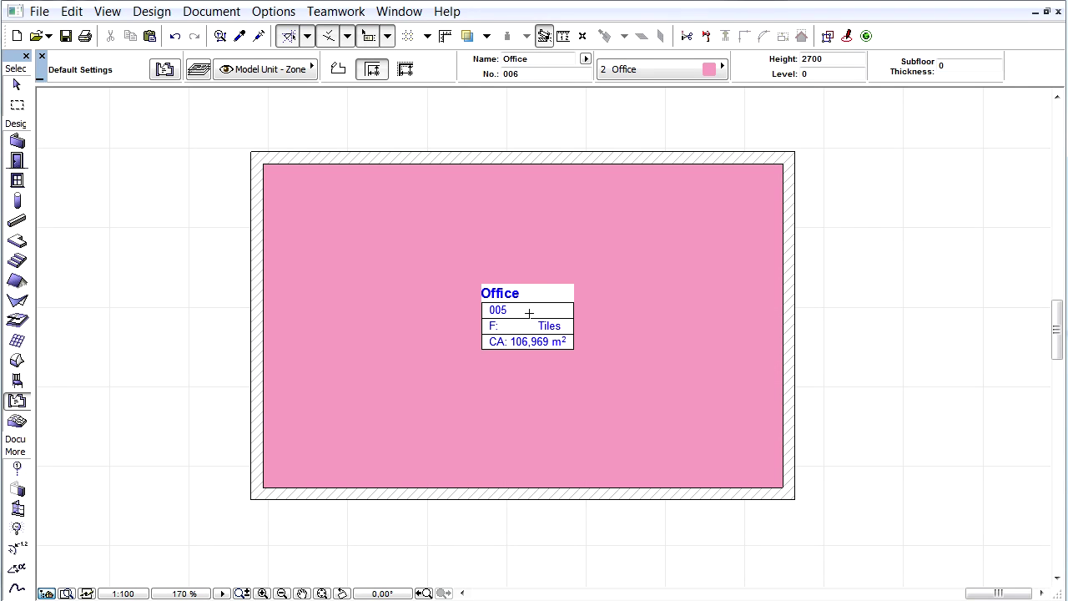
{"action": "left_click", "coordinate": [575, 308], "text": "shift"}
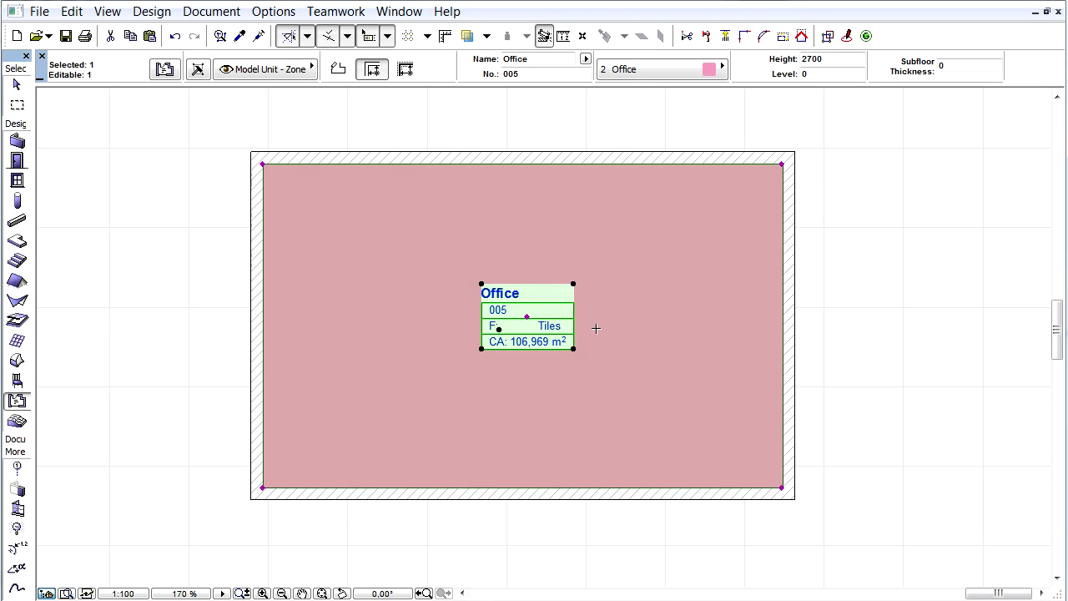
{"action": "left_click", "coordinate": [166, 69]}
Step: For the 1:100 stamp, turn off Zone No. under Identification and Flooring under Finishes, Heights
{"action": "left_click_drag", "start_coordinate": [575, 39], "coordinate": [474, 76]}
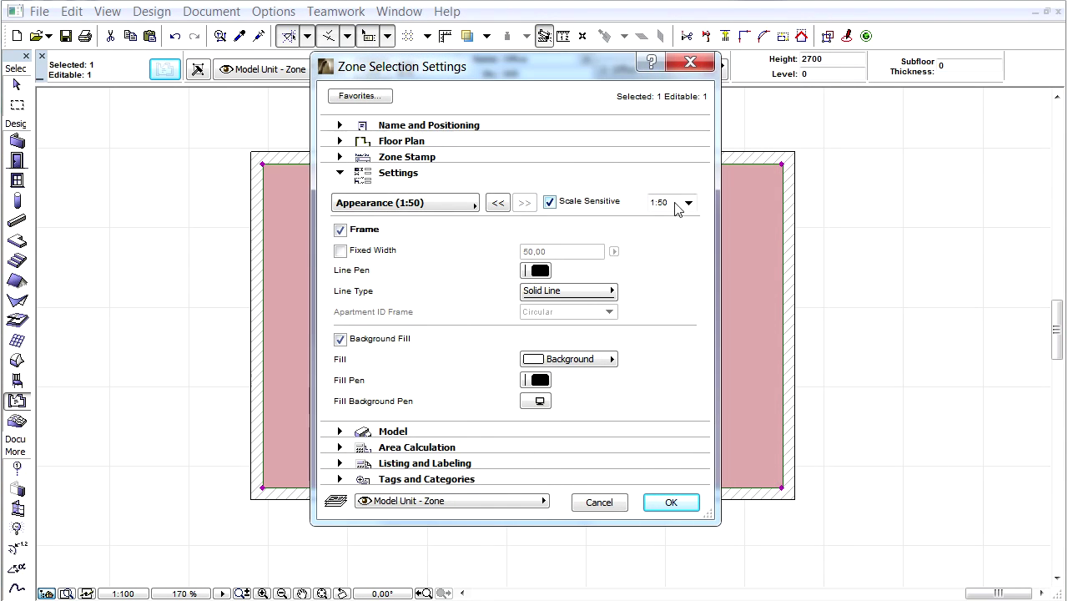
{"action": "left_click", "coordinate": [688, 202]}
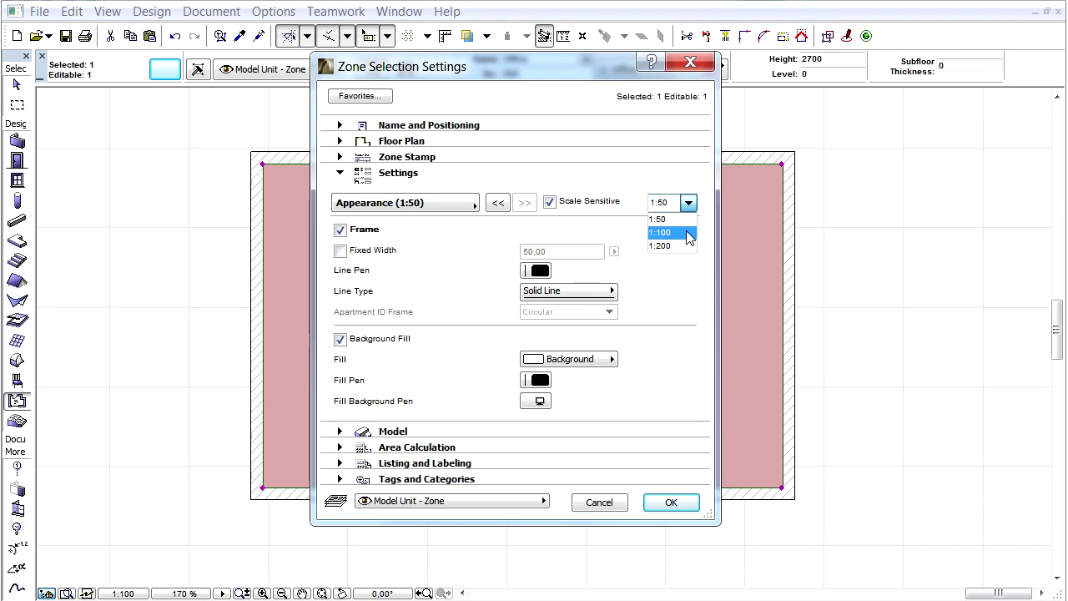
{"action": "left_click", "coordinate": [661, 232]}
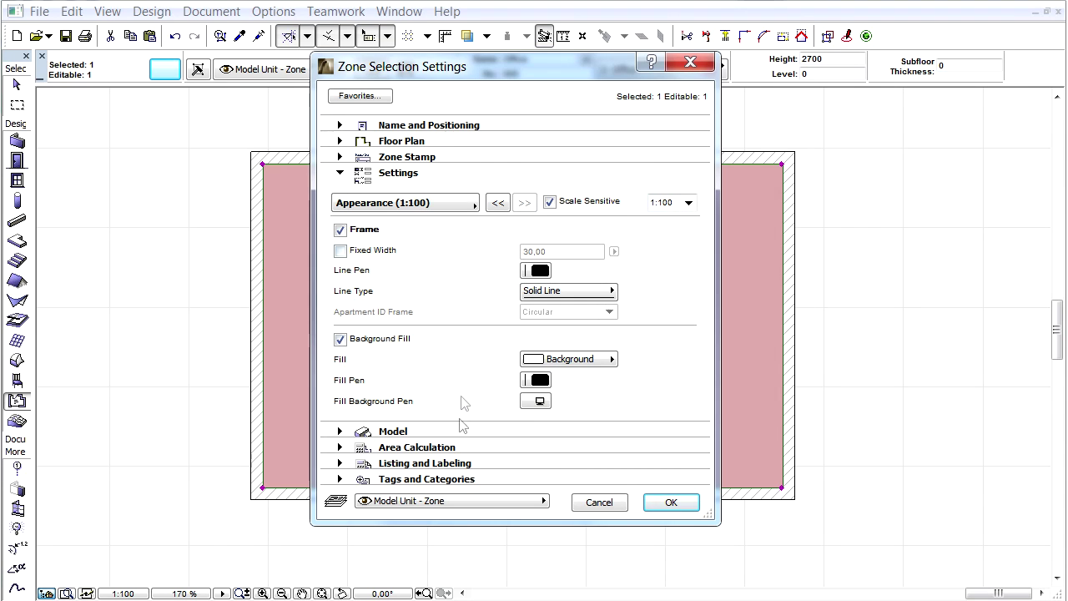
{"action": "left_click", "coordinate": [417, 205]}
{"action": "left_click", "coordinate": [518, 202]}
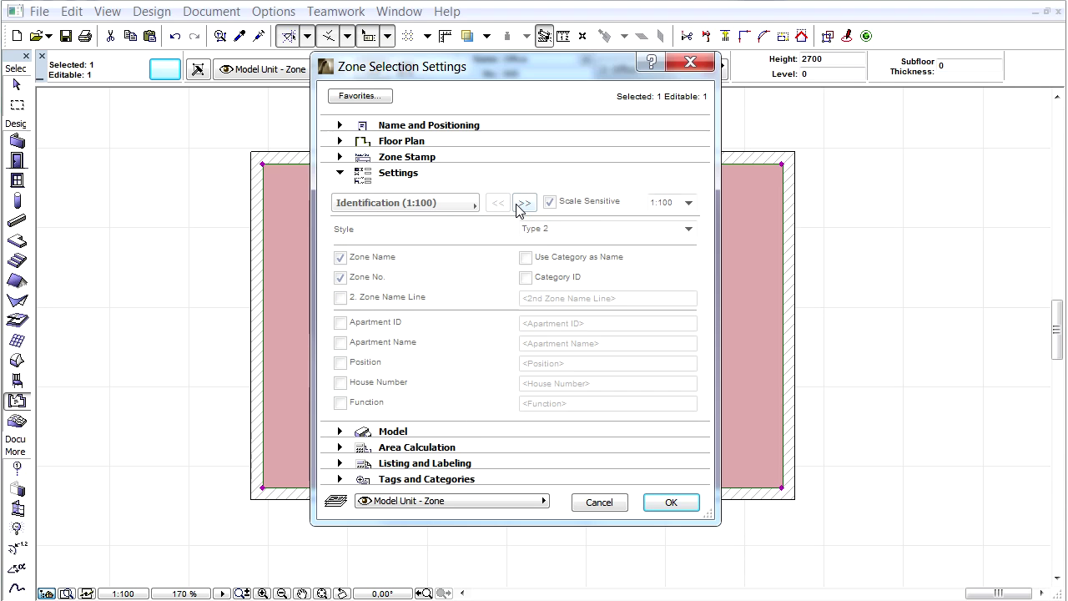
{"action": "left_click", "coordinate": [341, 279]}
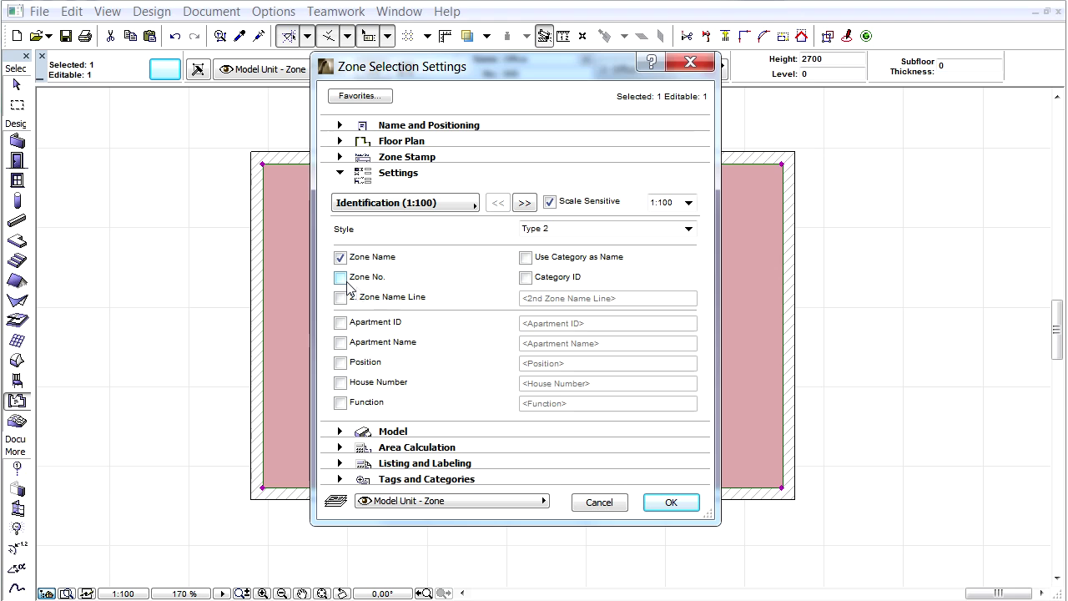
{"action": "left_click", "coordinate": [525, 202]}
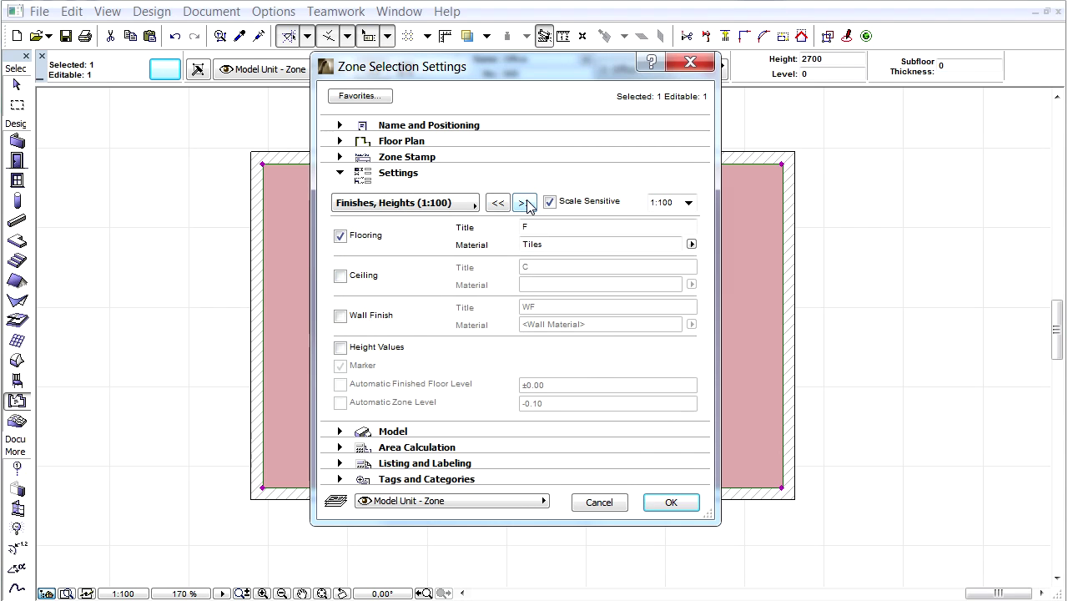
{"action": "left_click", "coordinate": [348, 239]}
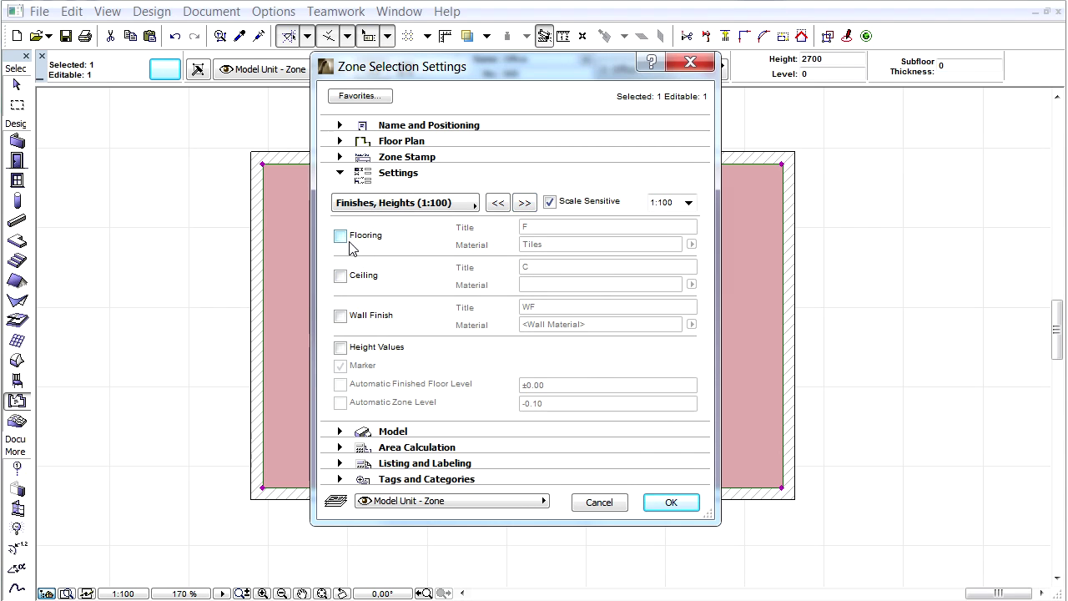
{"action": "left_click", "coordinate": [689, 203]}
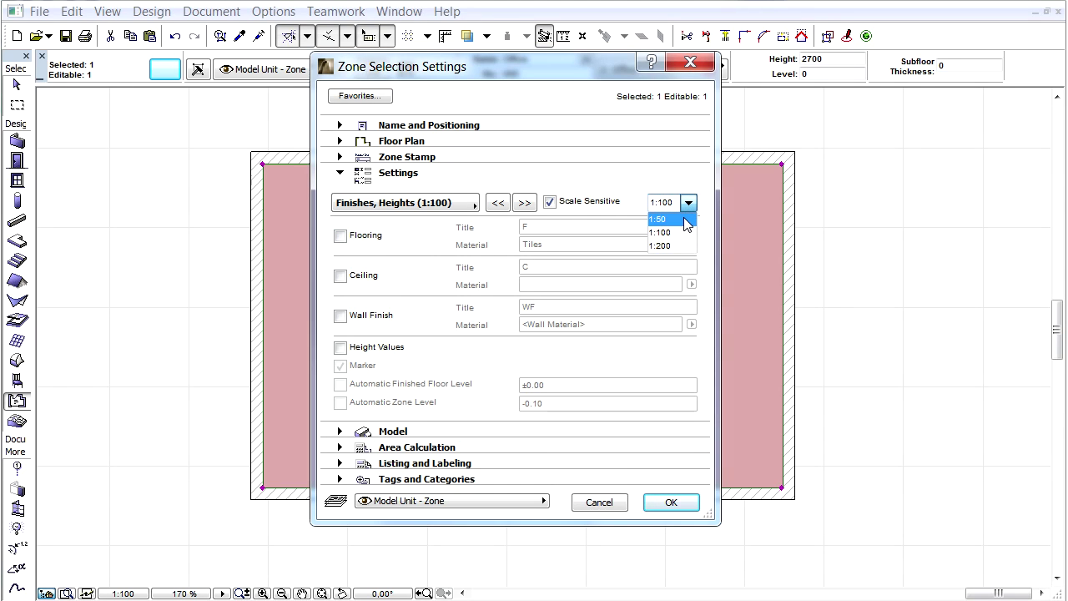
Step: At 1:50, set flooring to Carpet and show the ceiling as Suspended Ceiling
{"action": "left_click", "coordinate": [659, 218]}
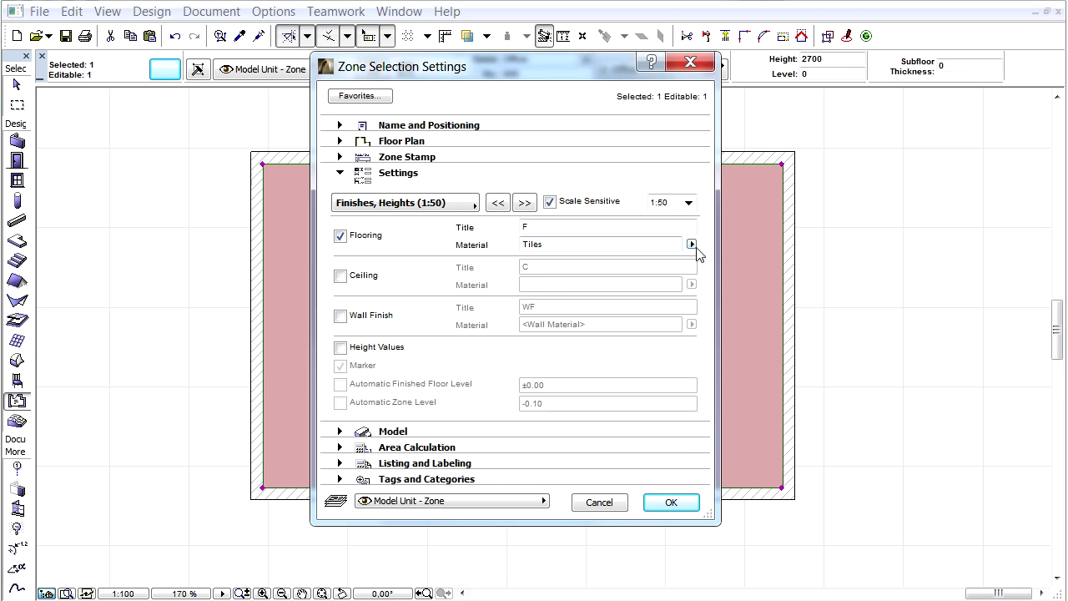
{"action": "left_click", "coordinate": [691, 244]}
{"action": "left_click", "coordinate": [730, 286]}
{"action": "left_click", "coordinate": [339, 276]}
{"action": "left_click", "coordinate": [534, 284]}
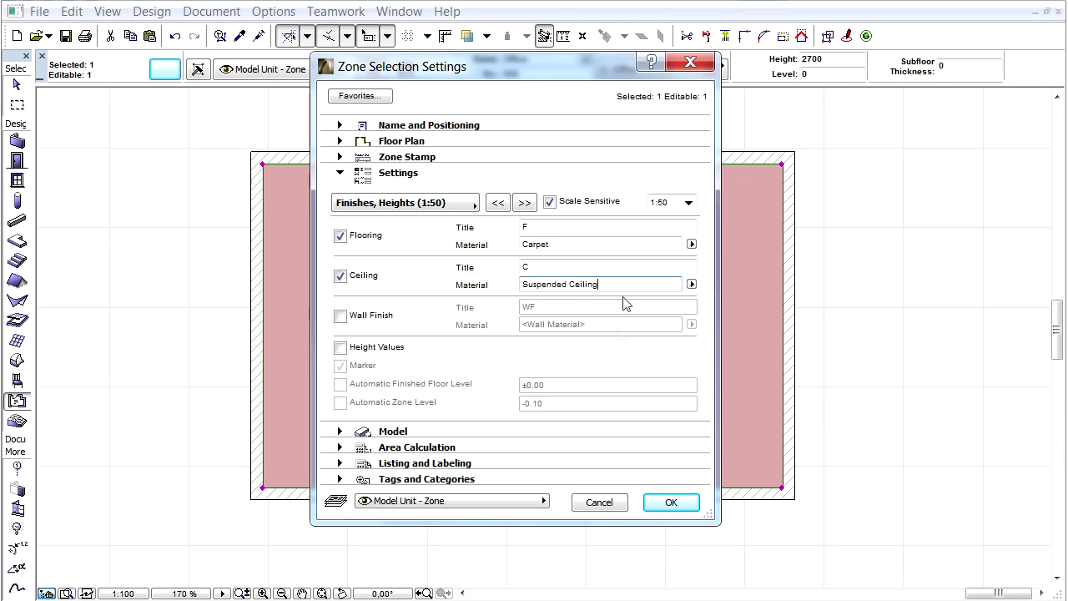
Step: Turn off the 1:50 stamp's background fill under Appearance and apply the zone settings
{"action": "left_click", "coordinate": [458, 203]}
{"action": "left_click", "coordinate": [506, 284]}
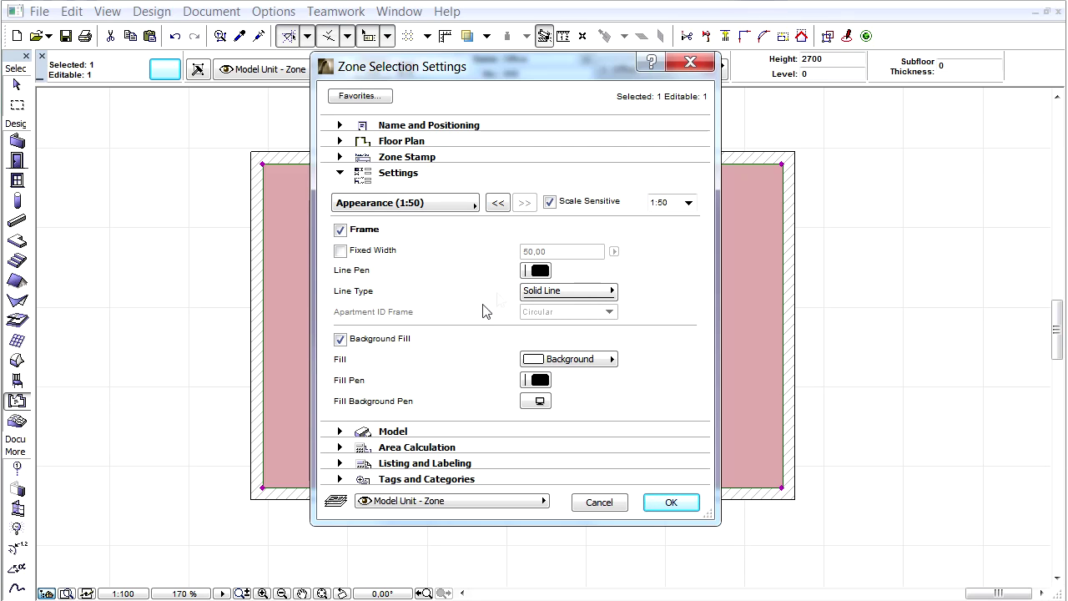
{"action": "left_click", "coordinate": [340, 340]}
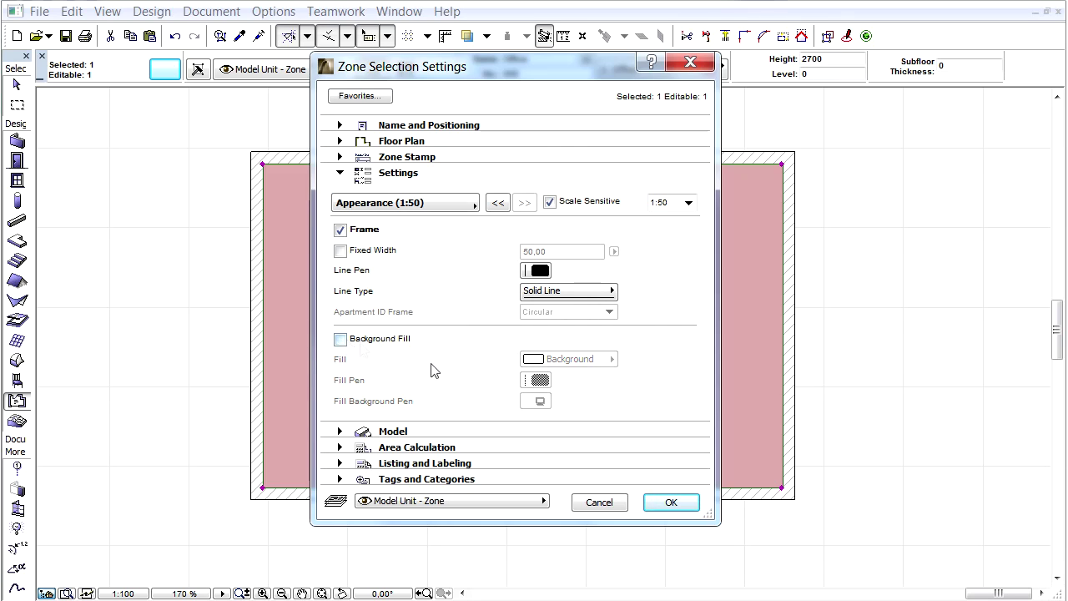
{"action": "left_click", "coordinate": [671, 503]}
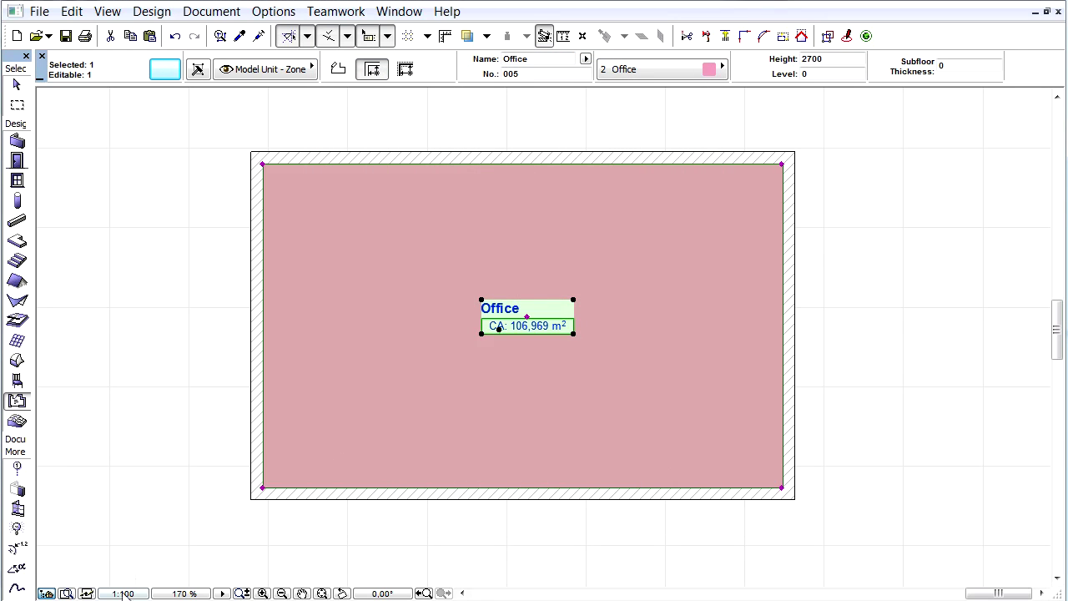
Step: Choose the 1:50 preset in the floor plan Scale dialog, replacing 1:100
{"action": "left_click", "coordinate": [123, 593]}
{"action": "left_click", "coordinate": [436, 98]}
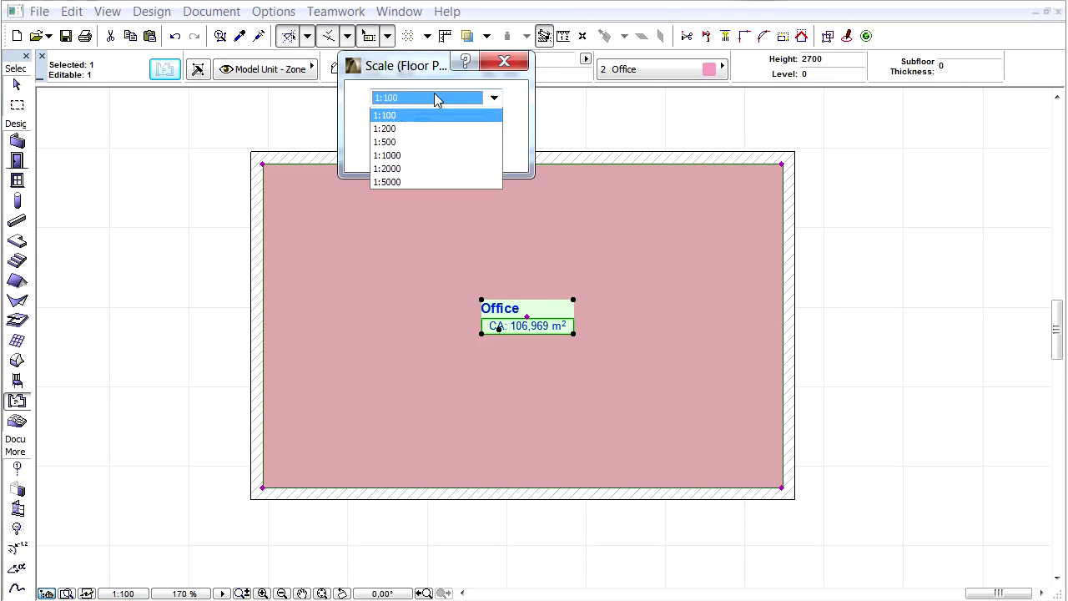
{"action": "left_click", "coordinate": [426, 194]}
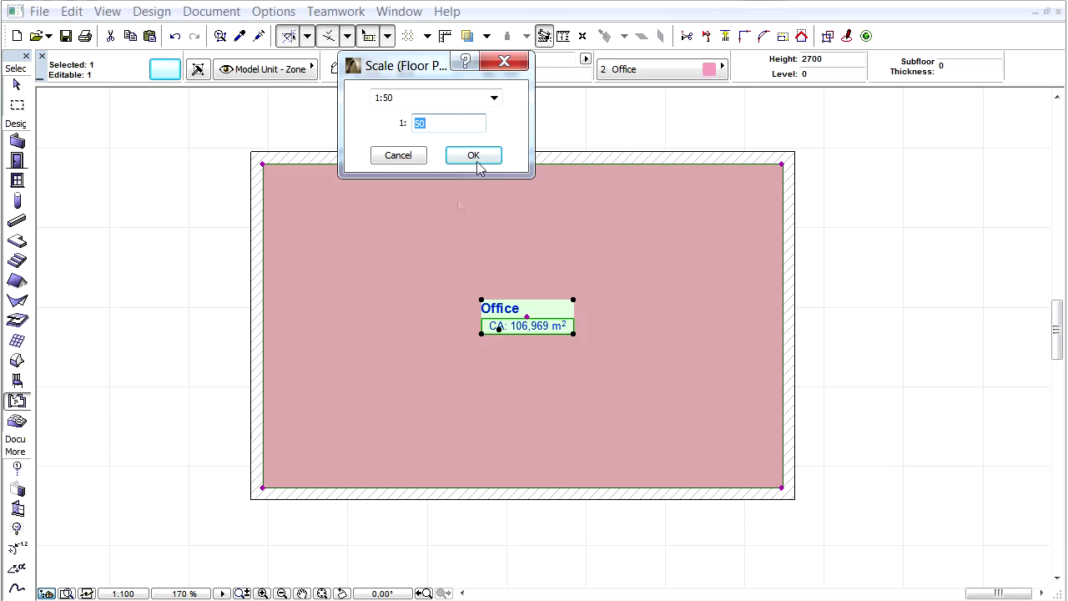